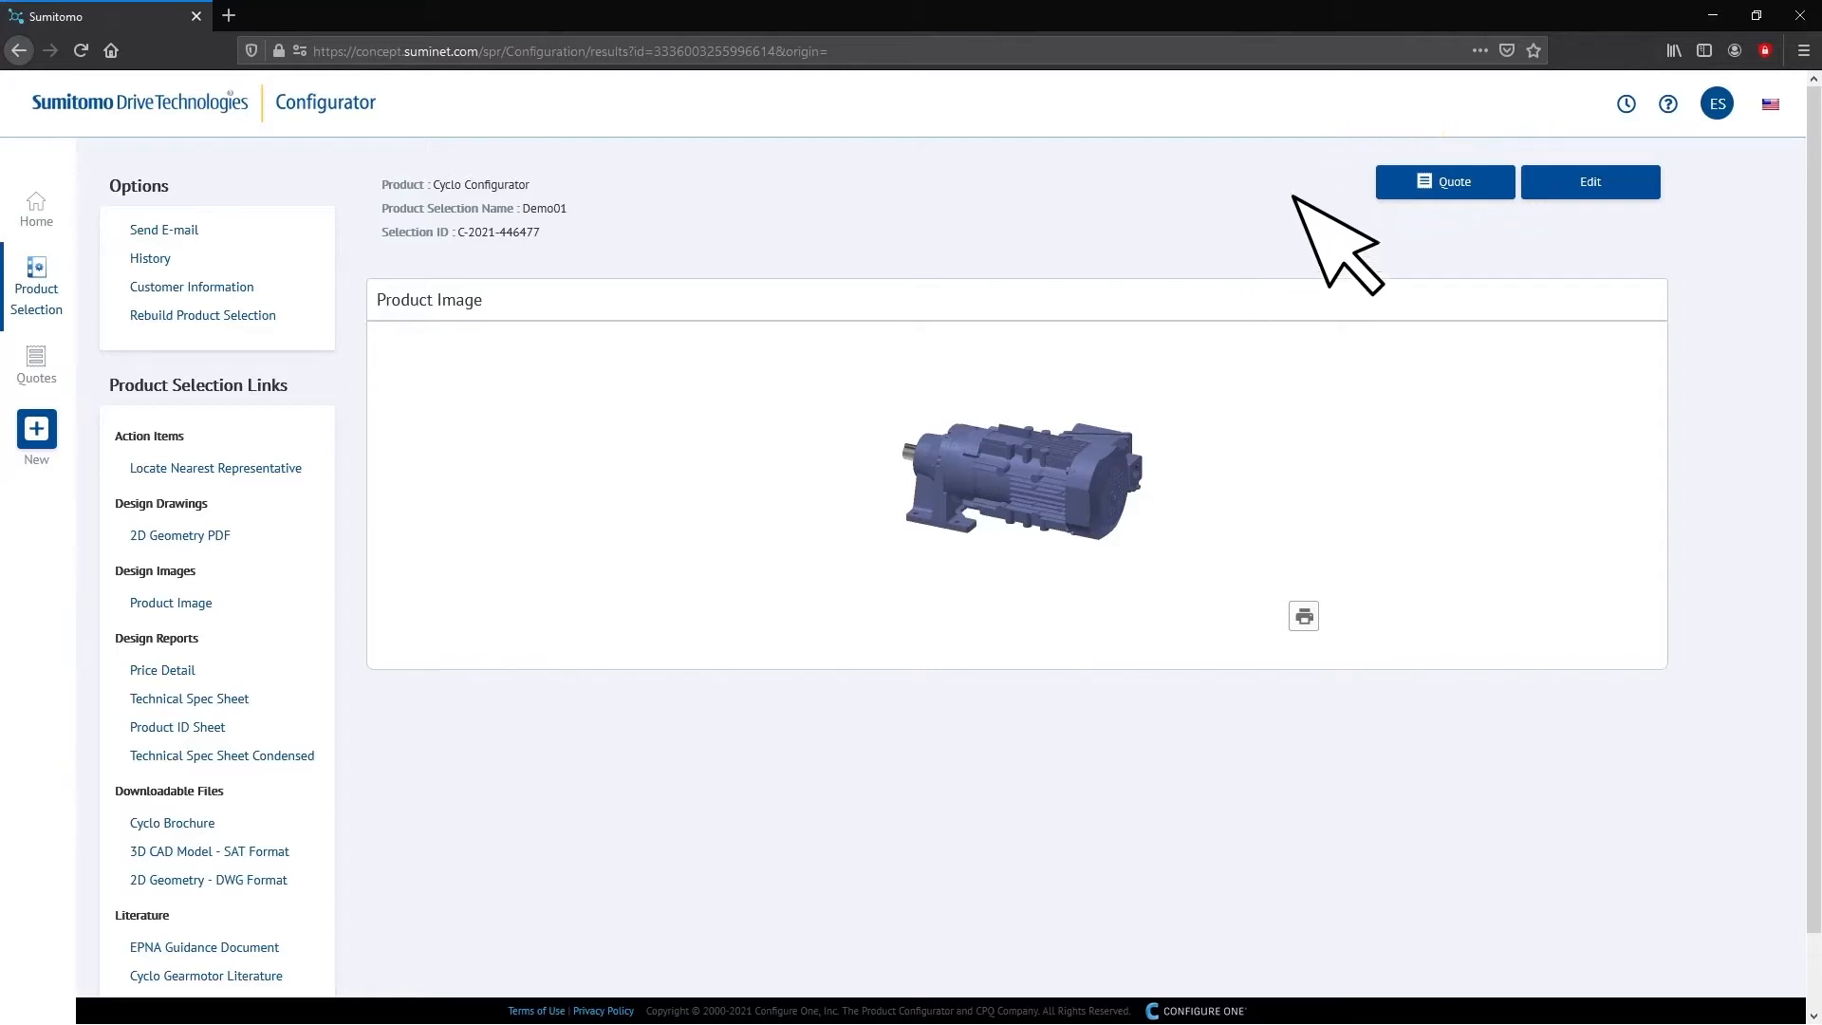
Create a quote from the Demo01 product selection and check the options for creating new items.
click(1391, 178)
click(1444, 178)
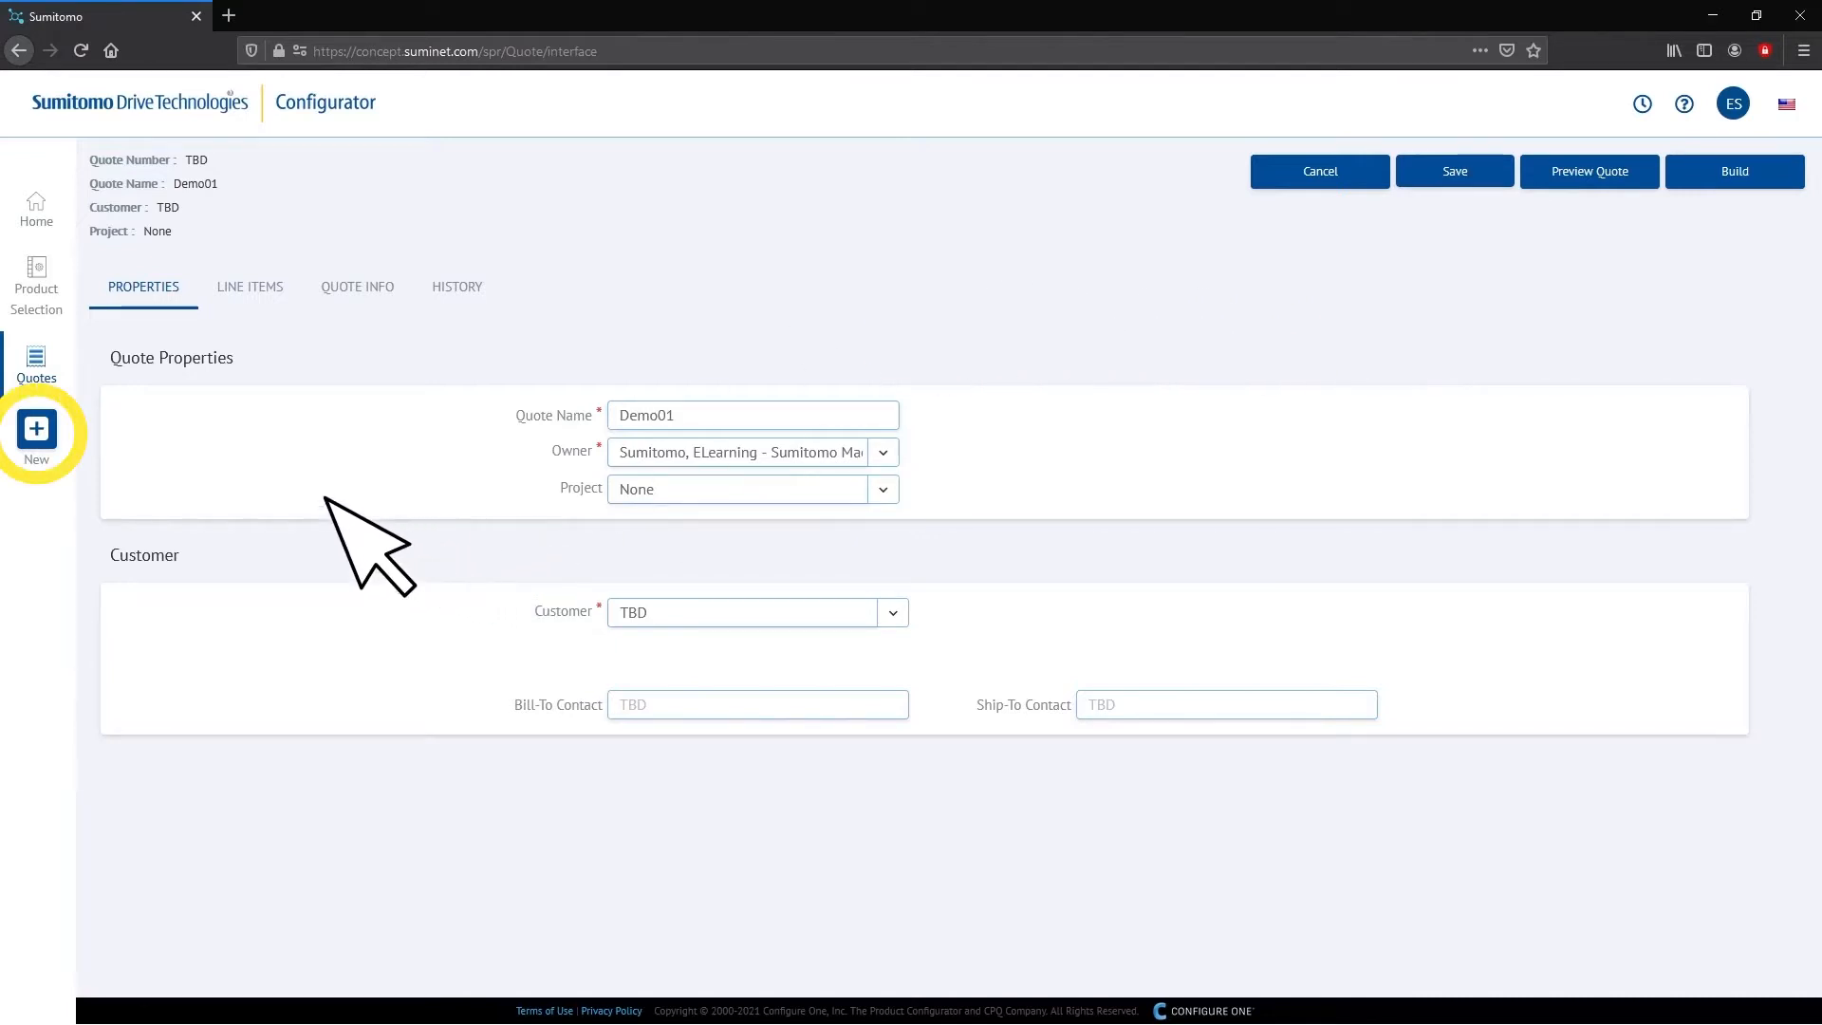
click(34, 423)
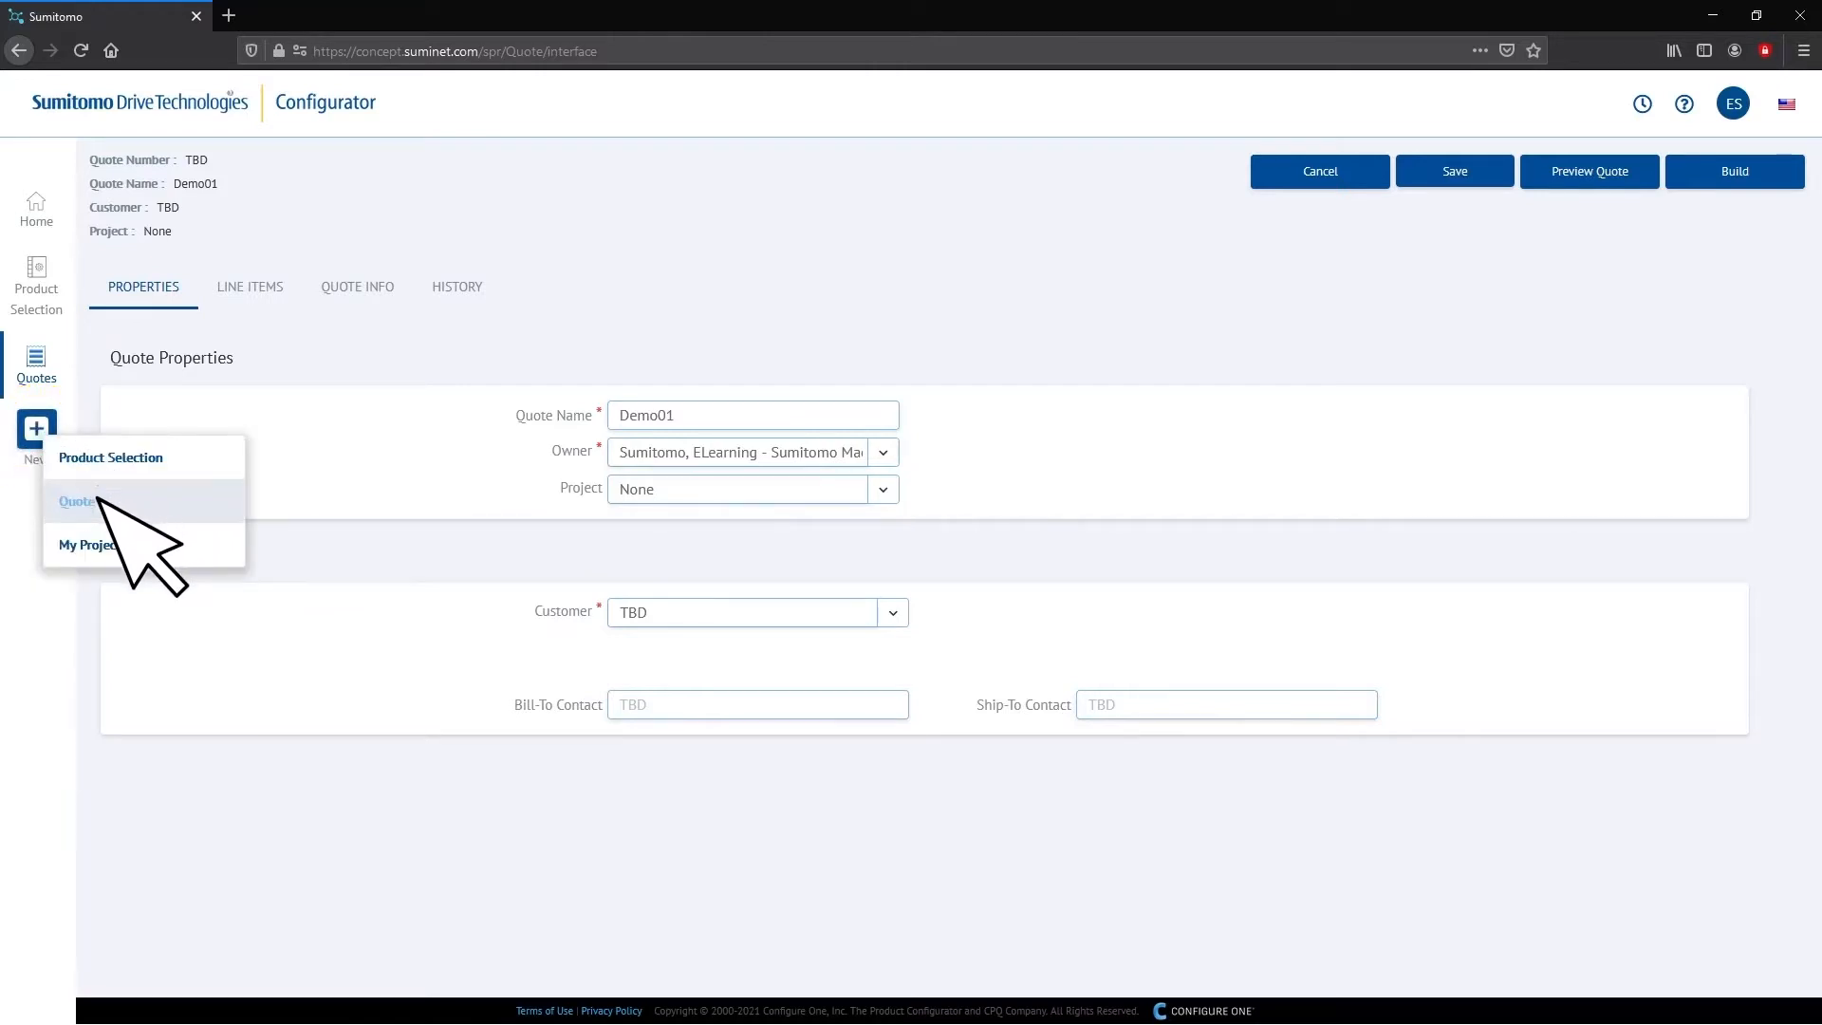
click(755, 298)
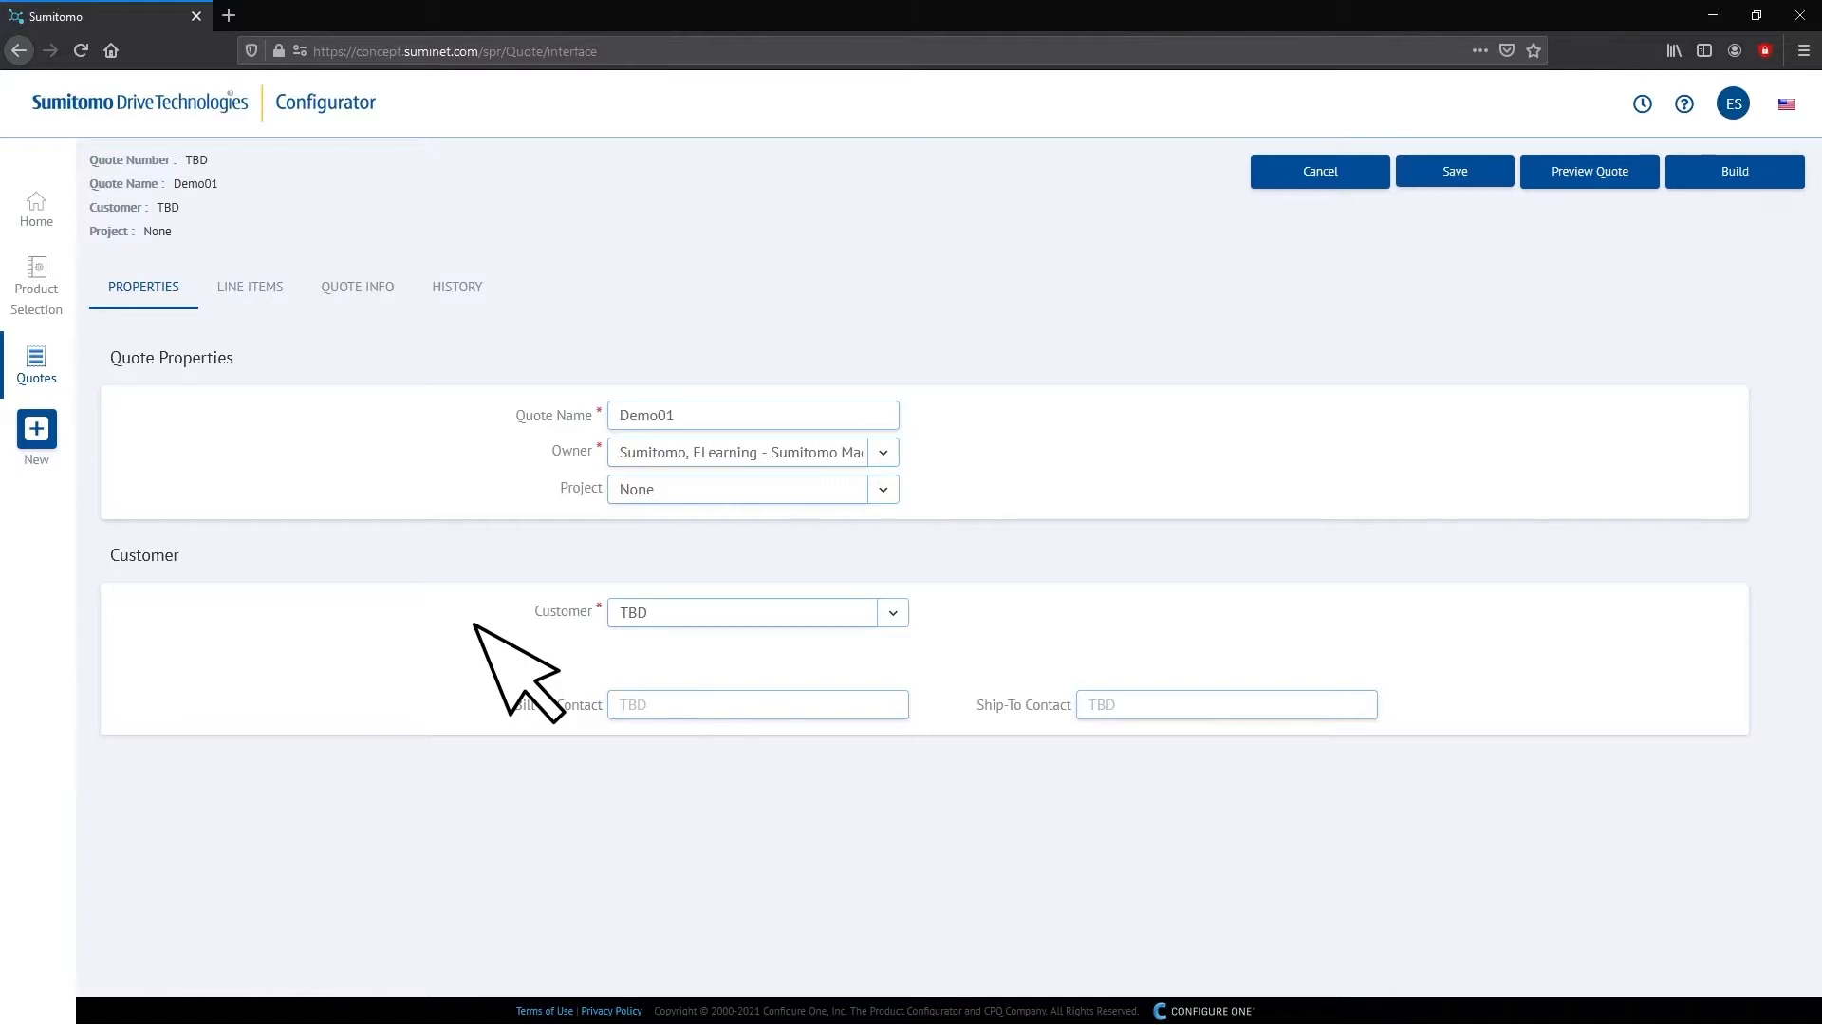
Set the quote's customer to Prospect and look over the manual billing and shipping contact fields.
click(882, 611)
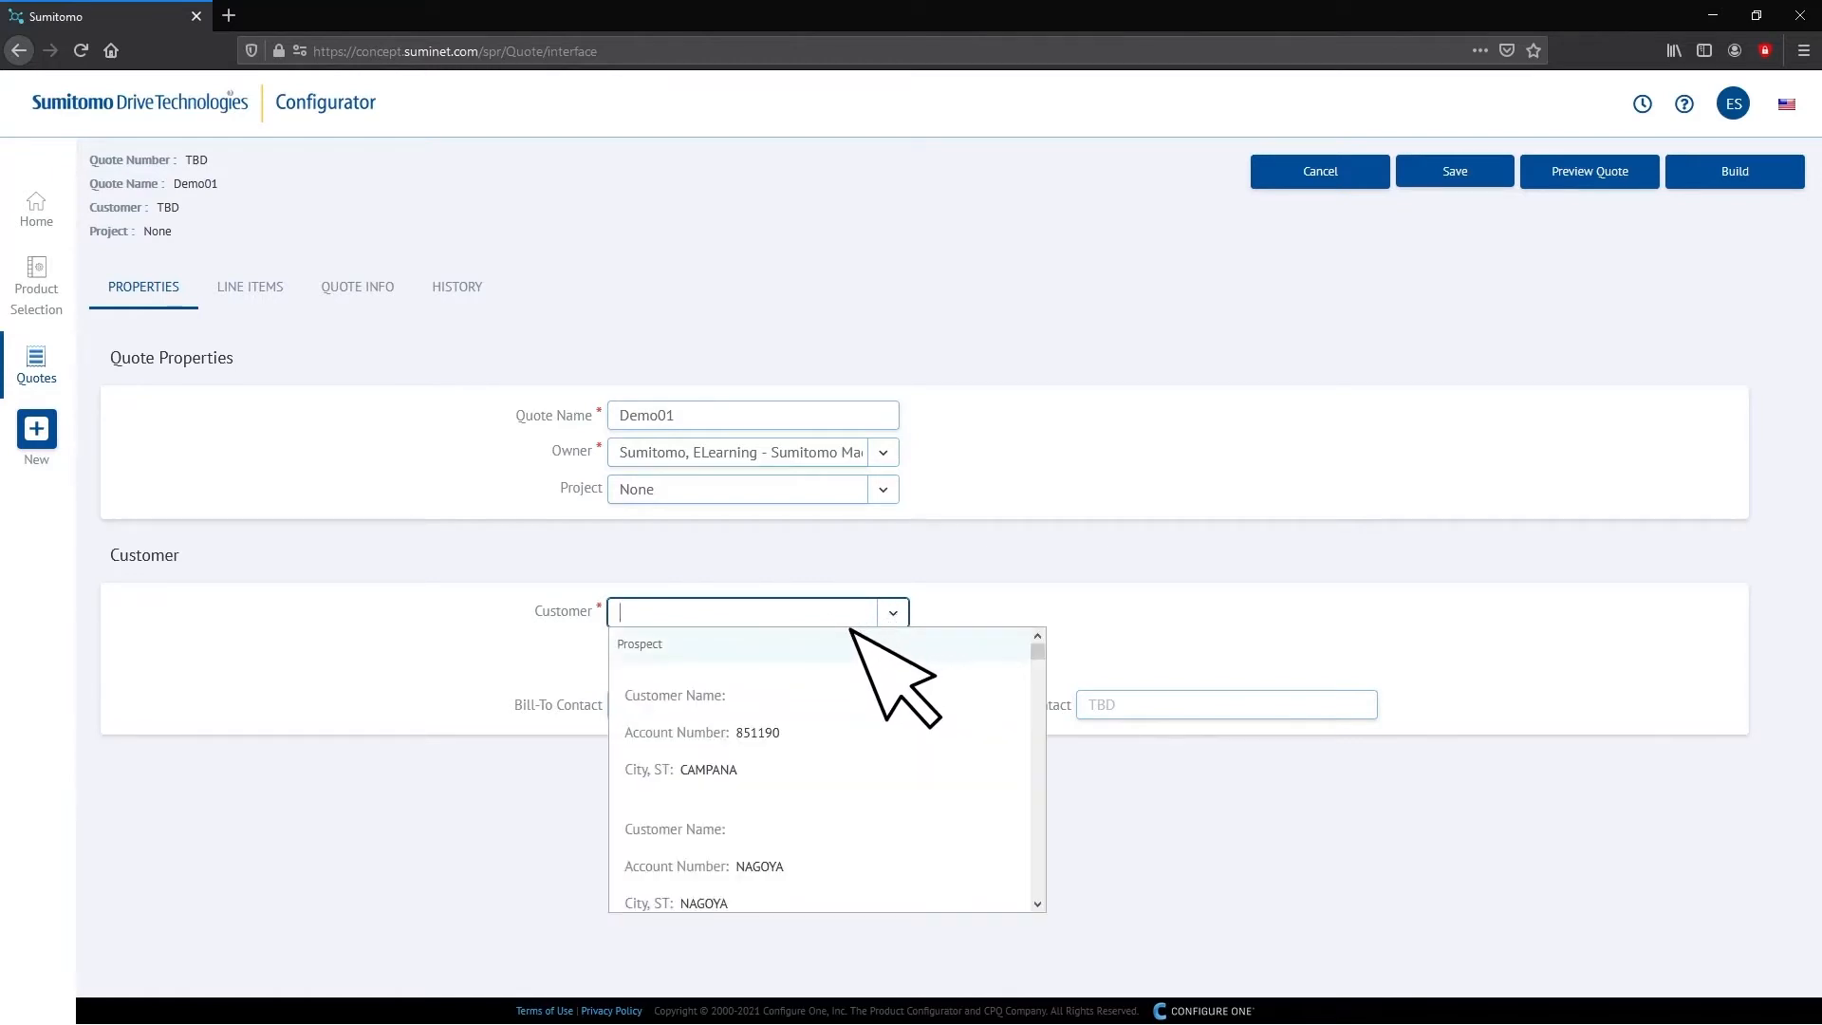
click(853, 634)
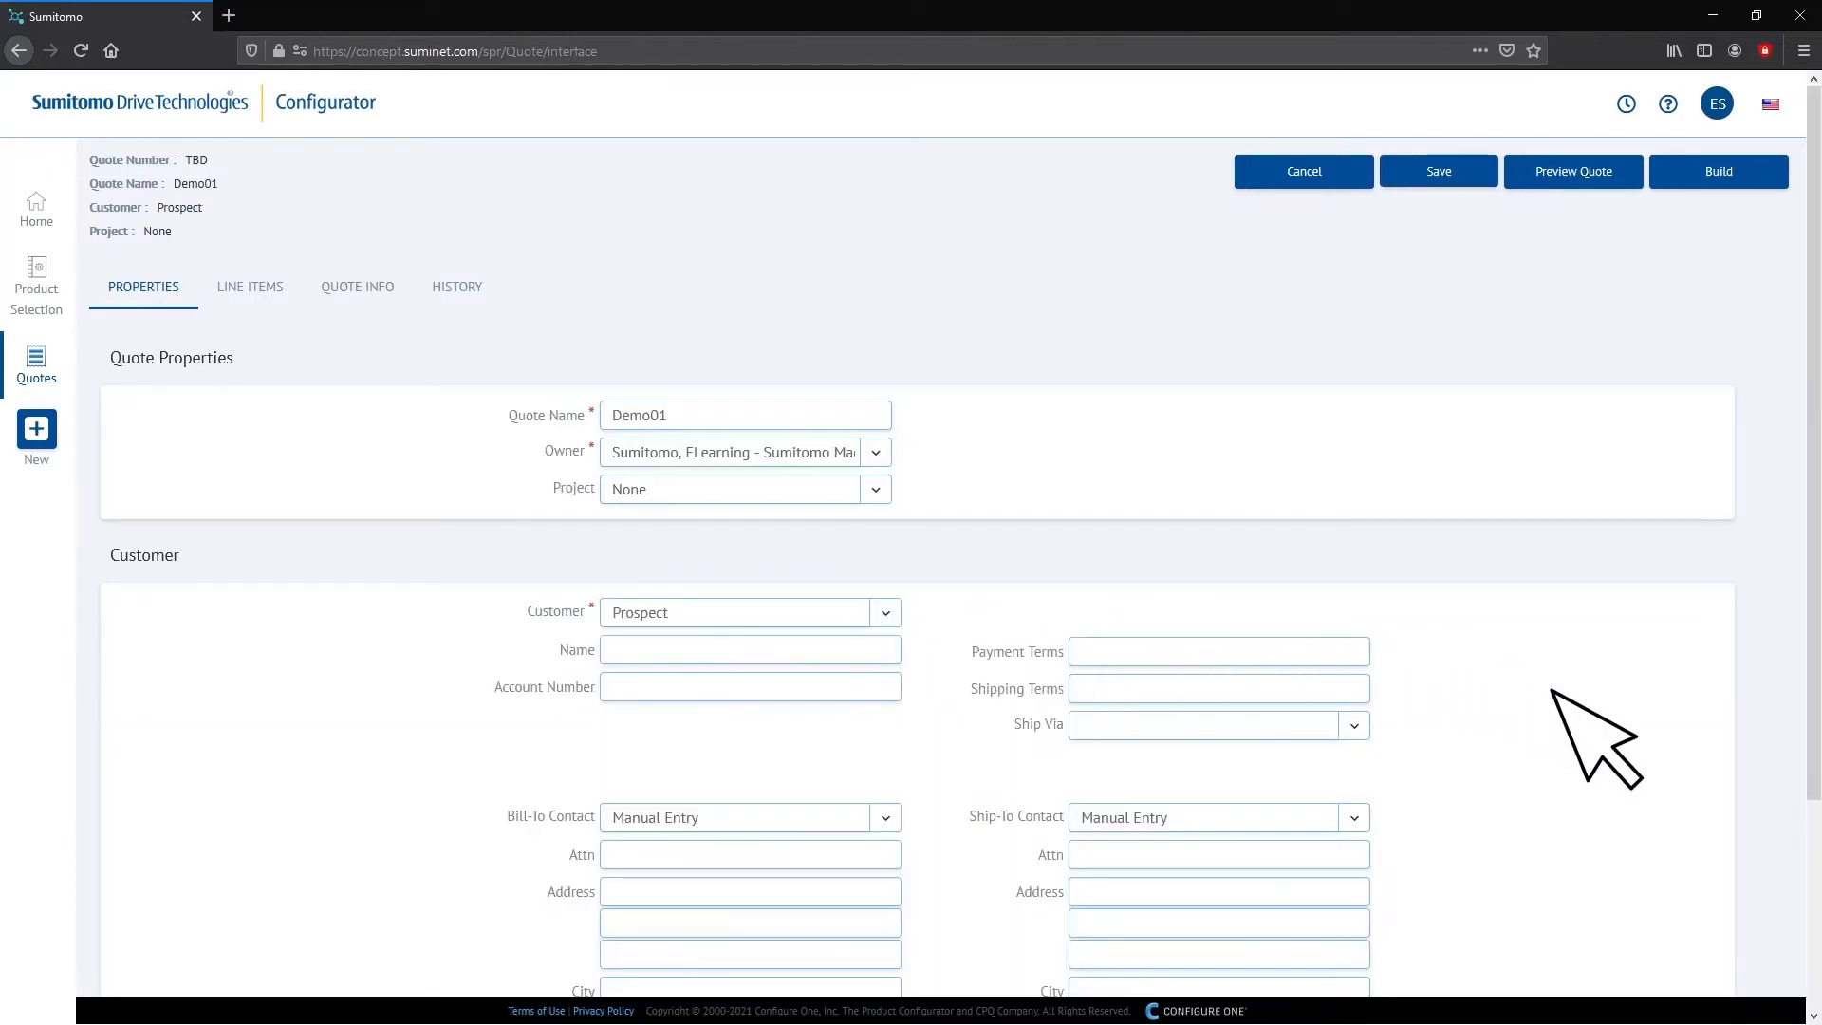
scroll(1553, 691, down, 5)
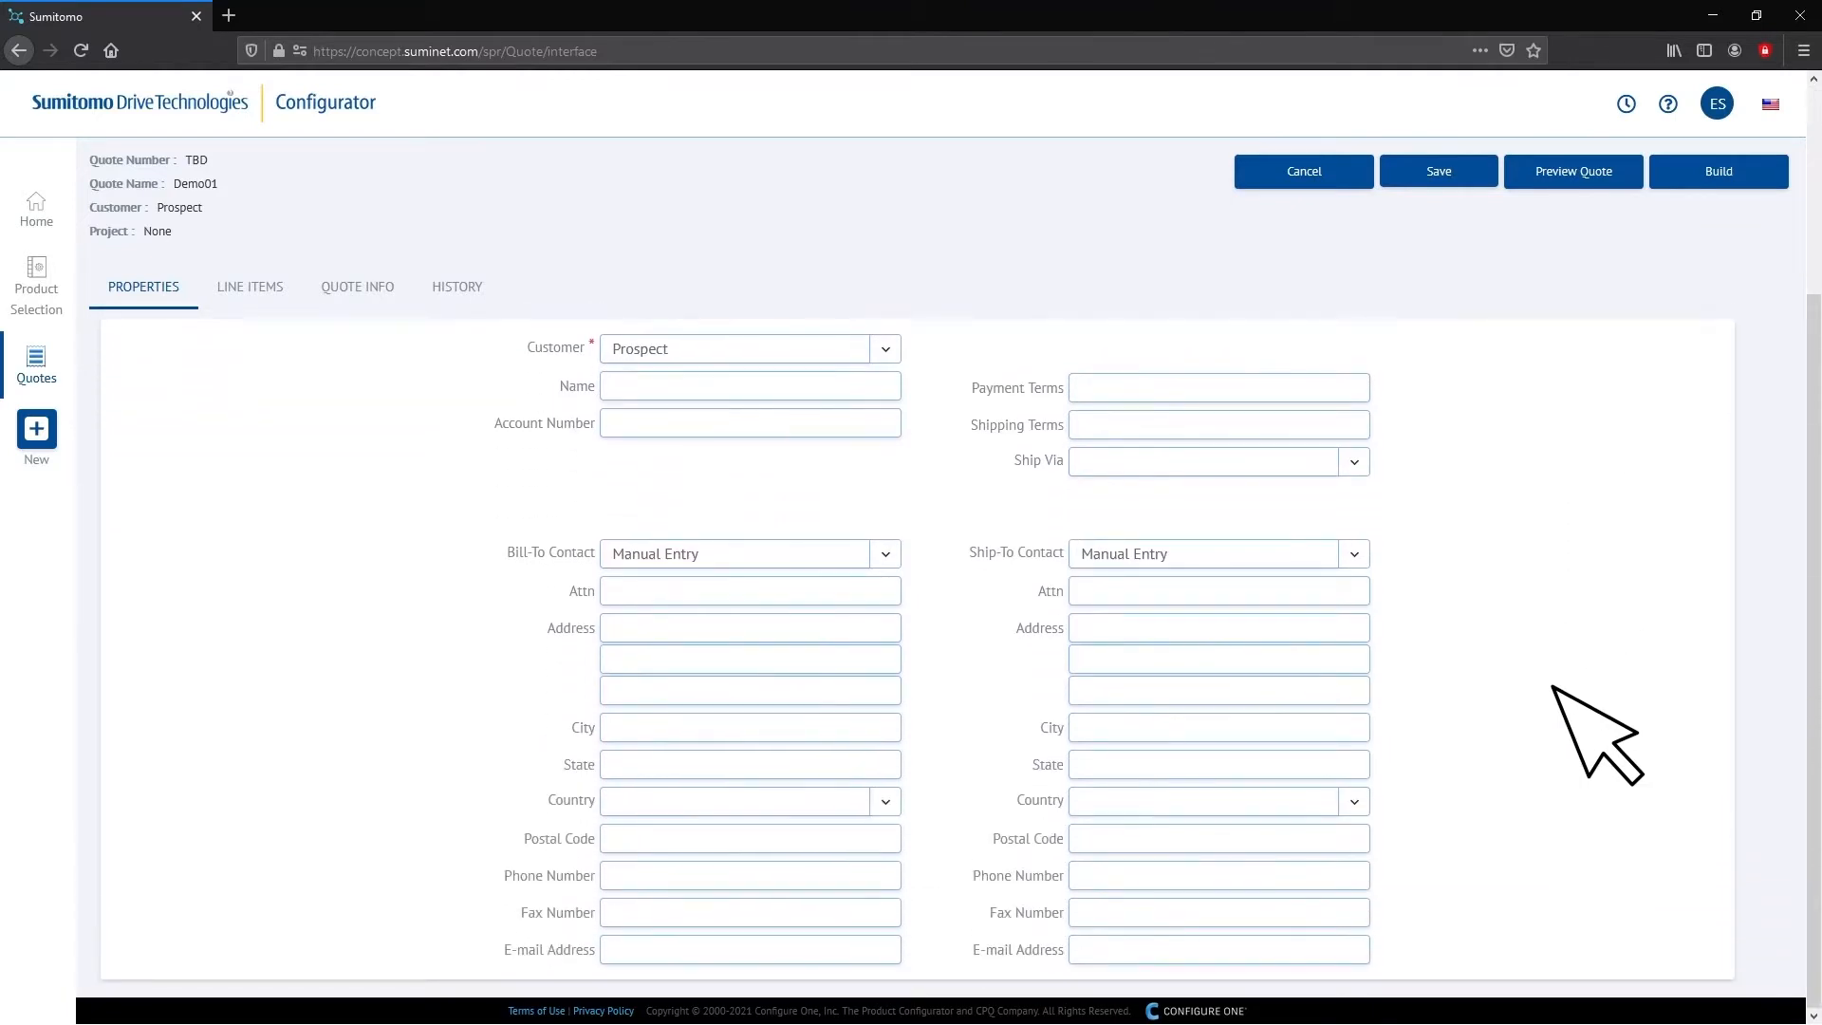
scroll(1553, 691, up, 4)
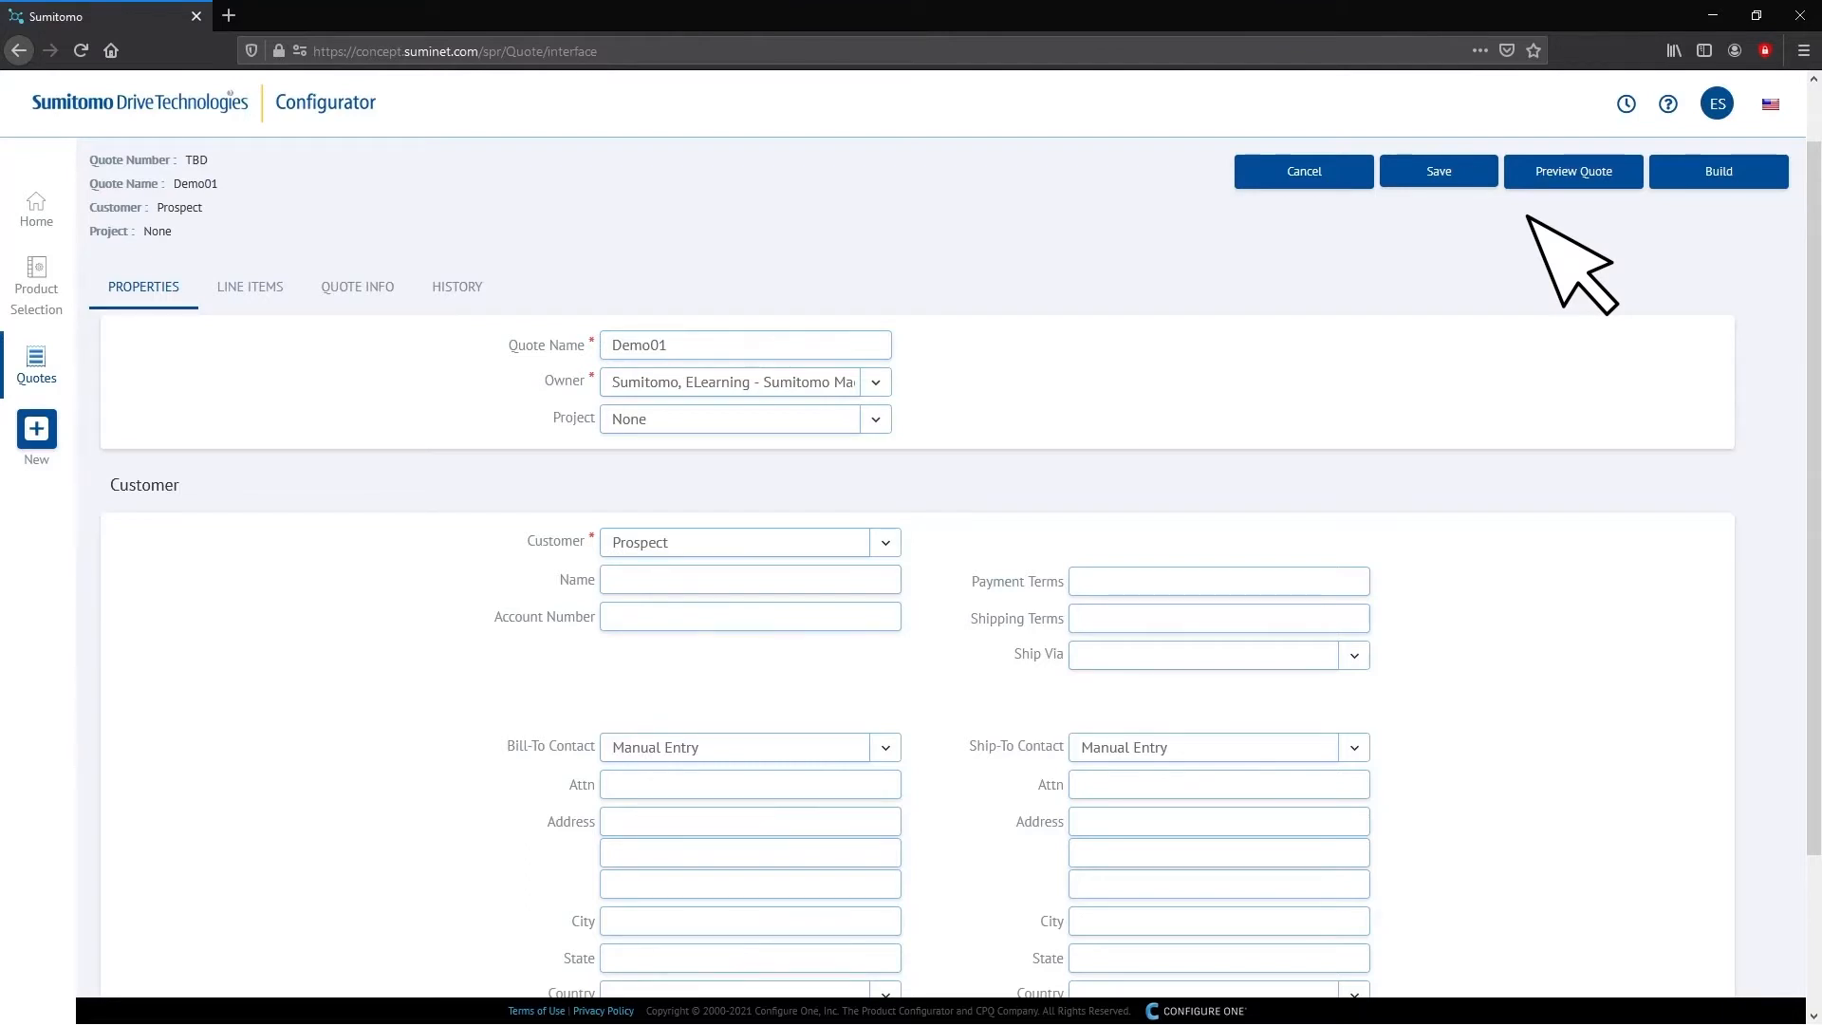
Set the quote's customer to the existing account A & A ASSOCIATES and look over its customer details.
scroll(1405, 233, down, 2)
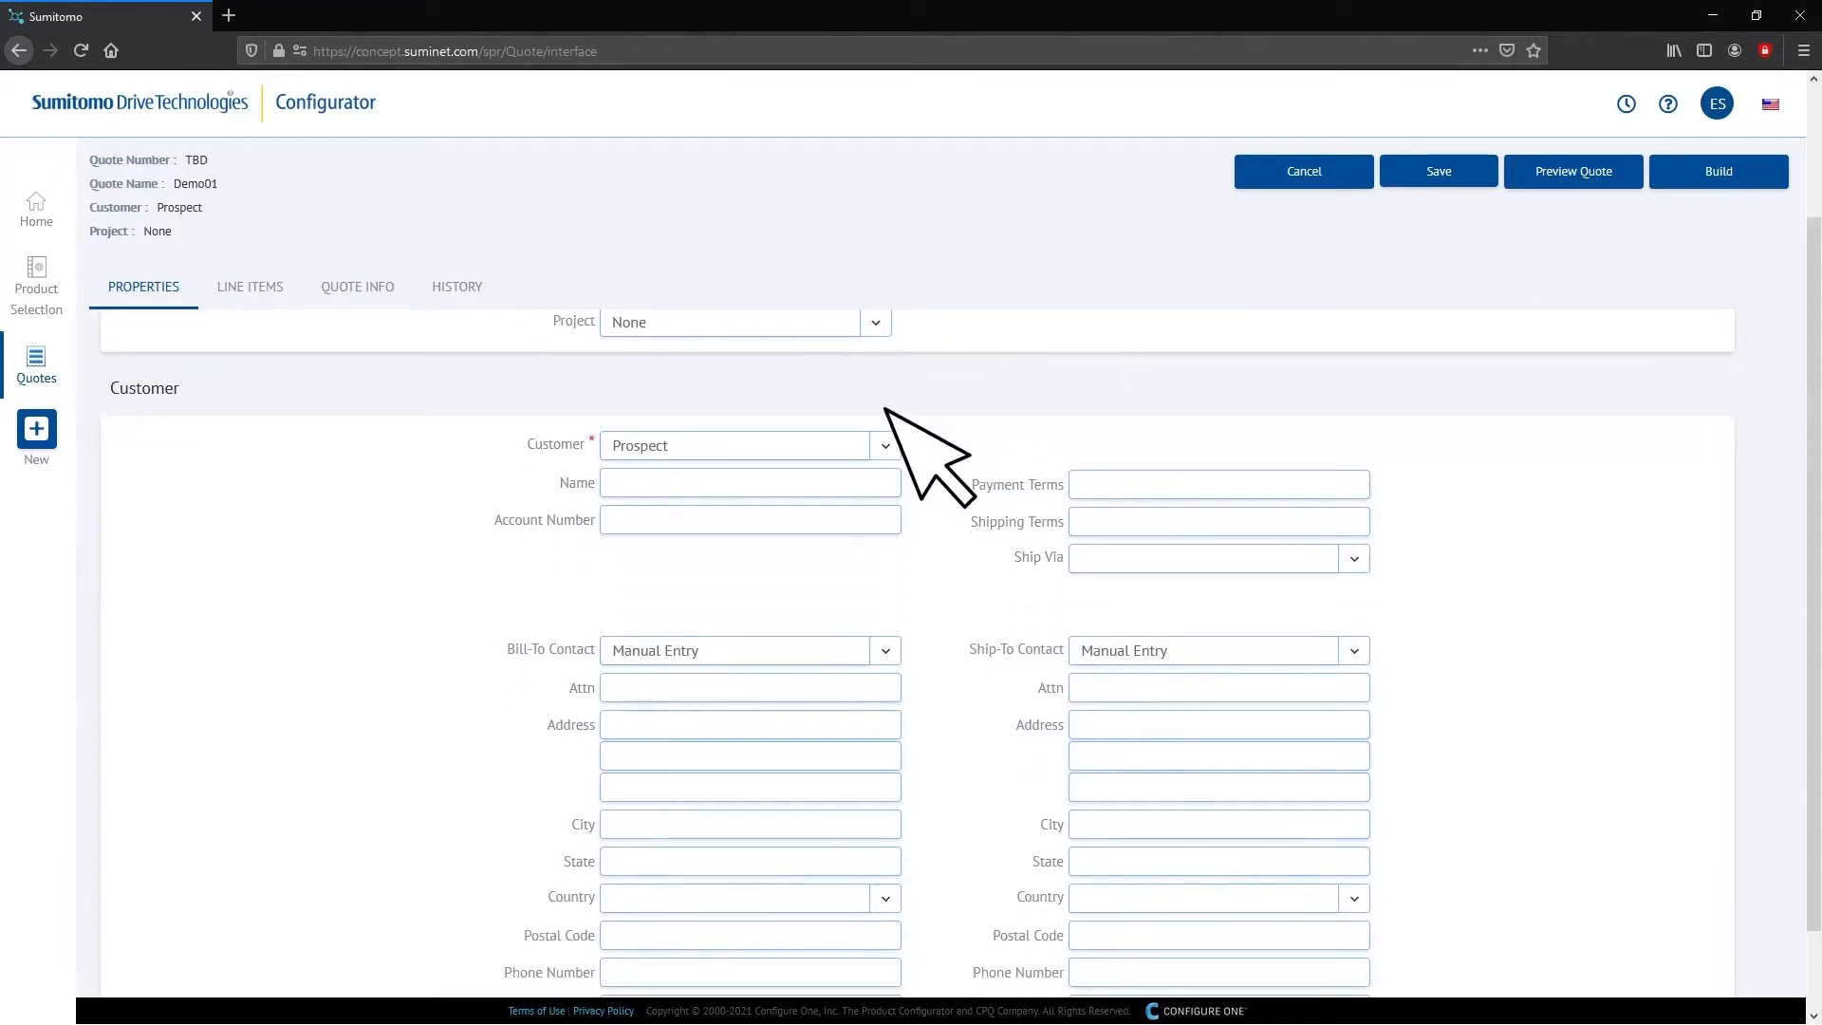
click(874, 436)
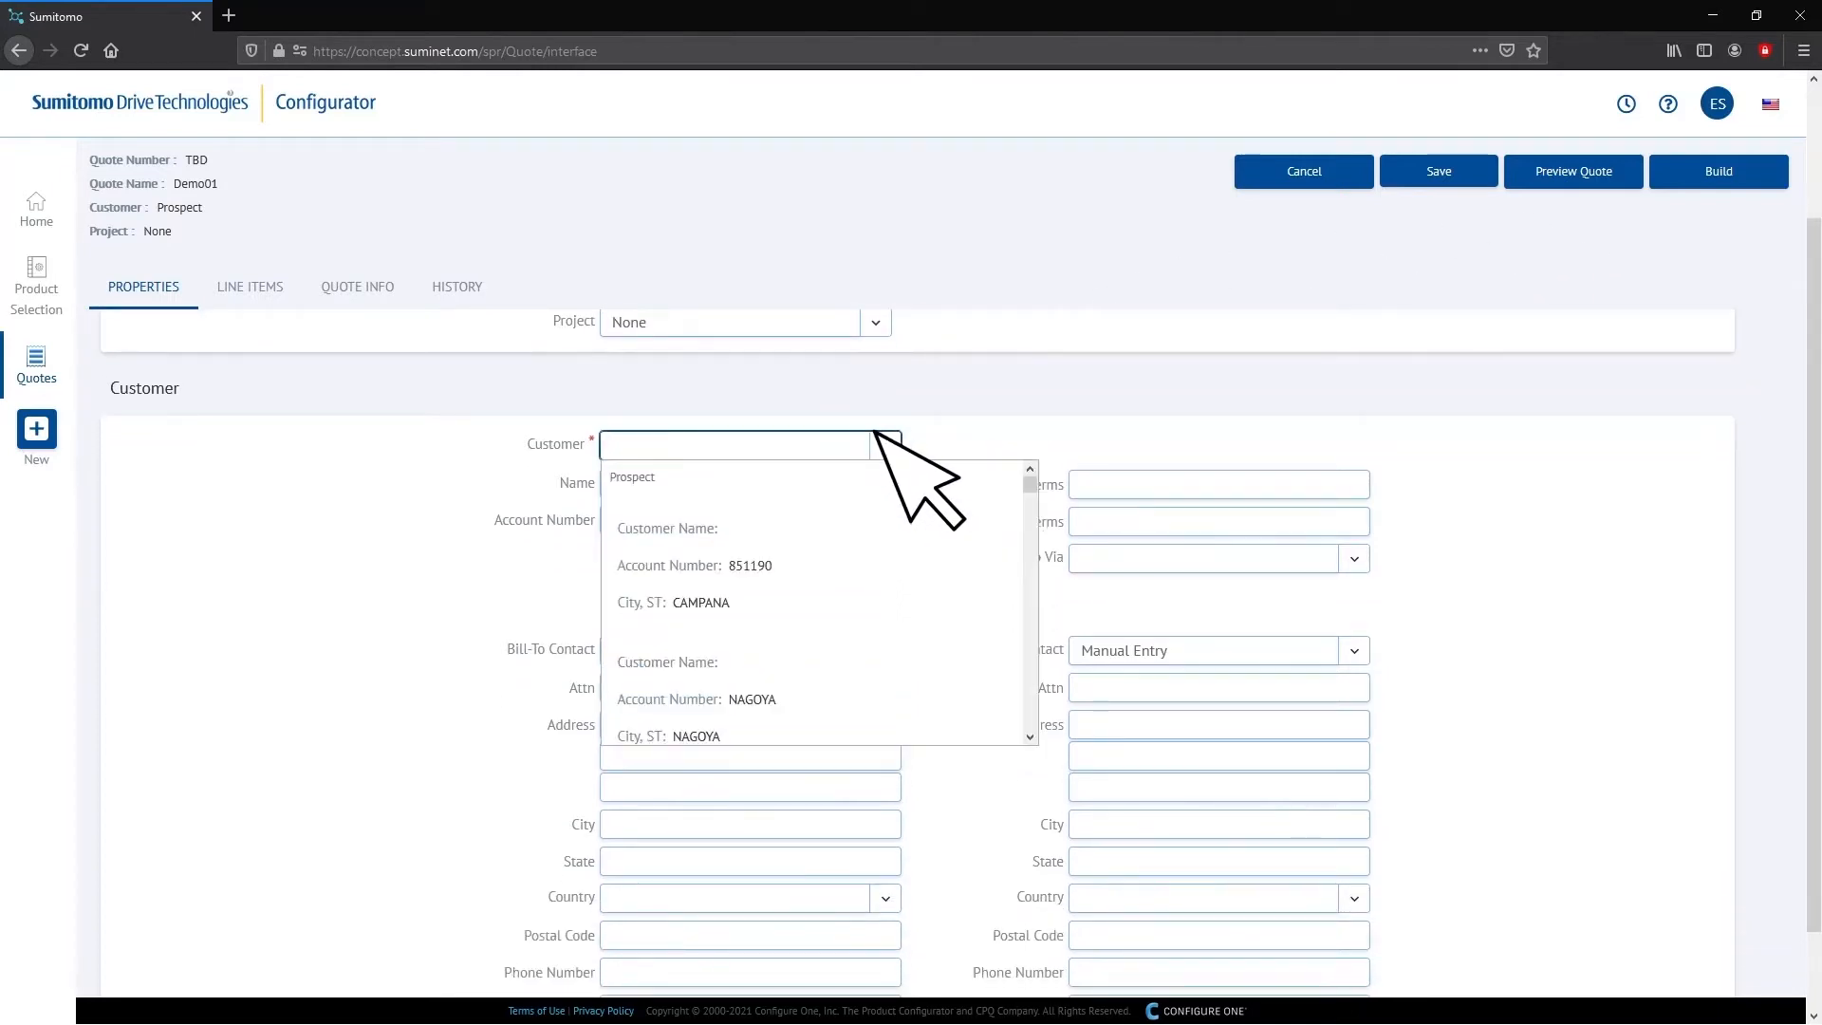
scroll(868, 569, down, 5)
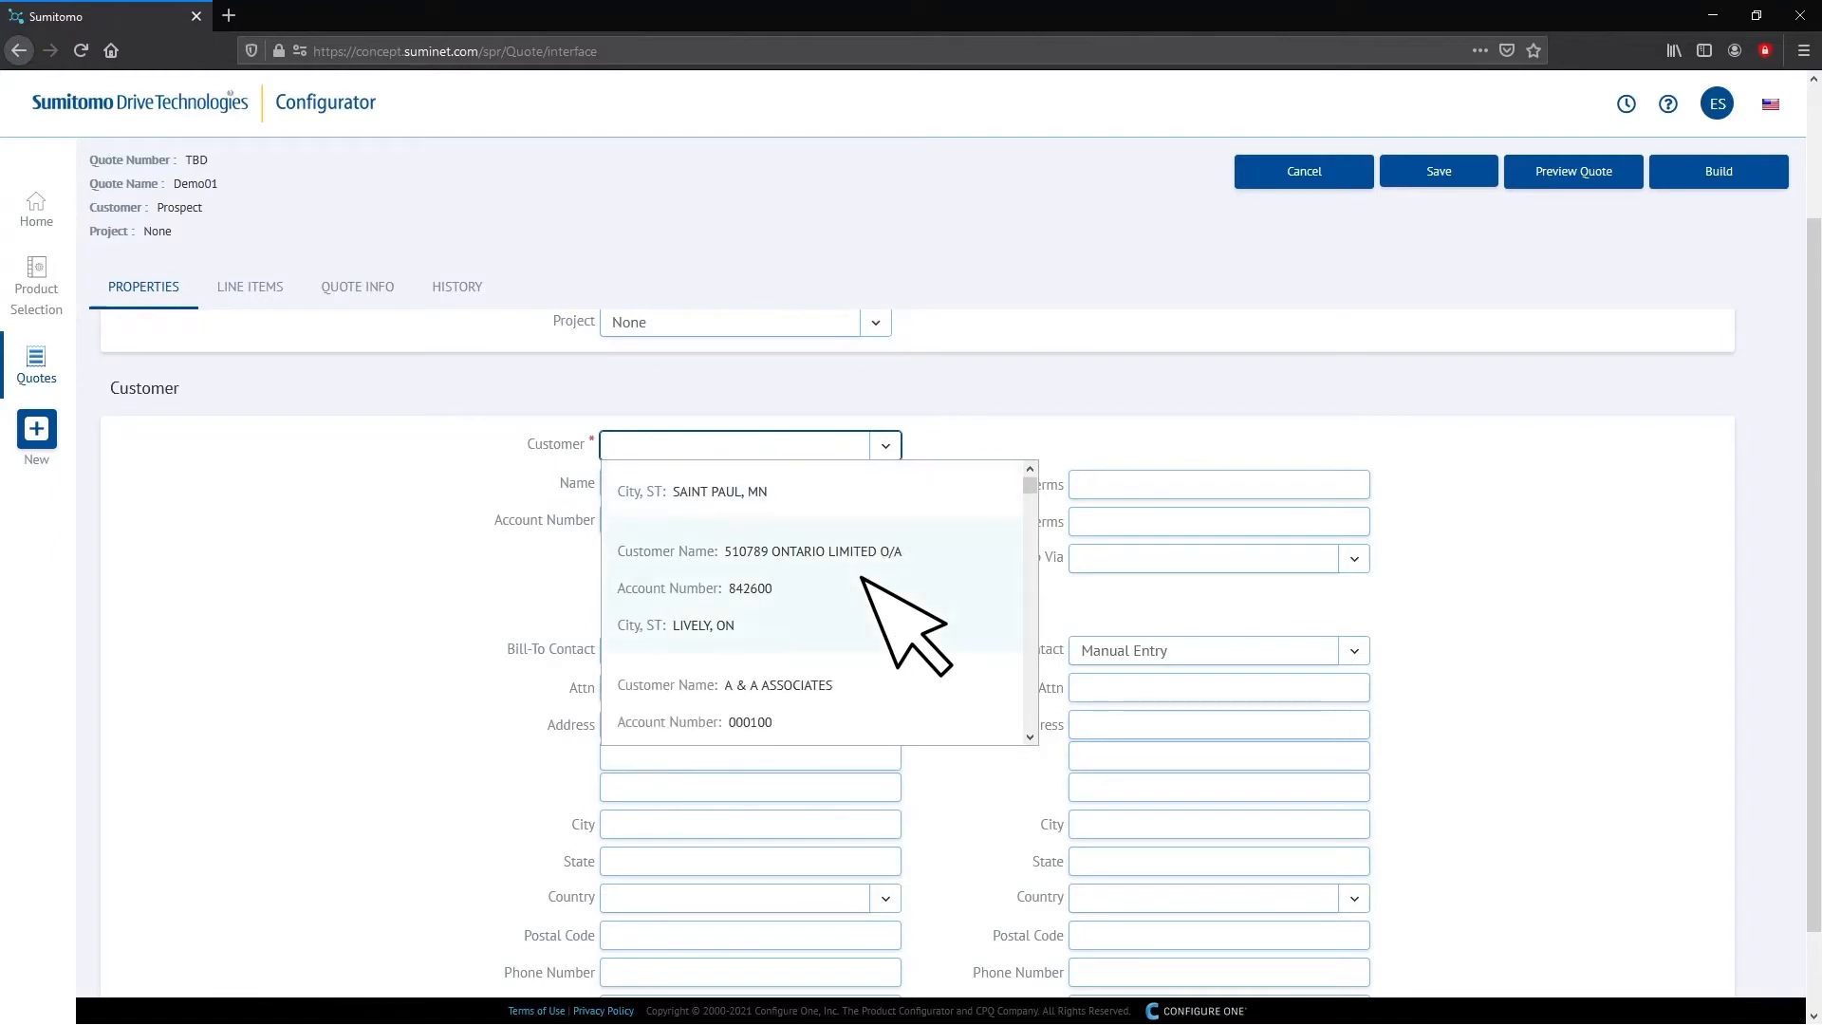
scroll(863, 575, down, 1)
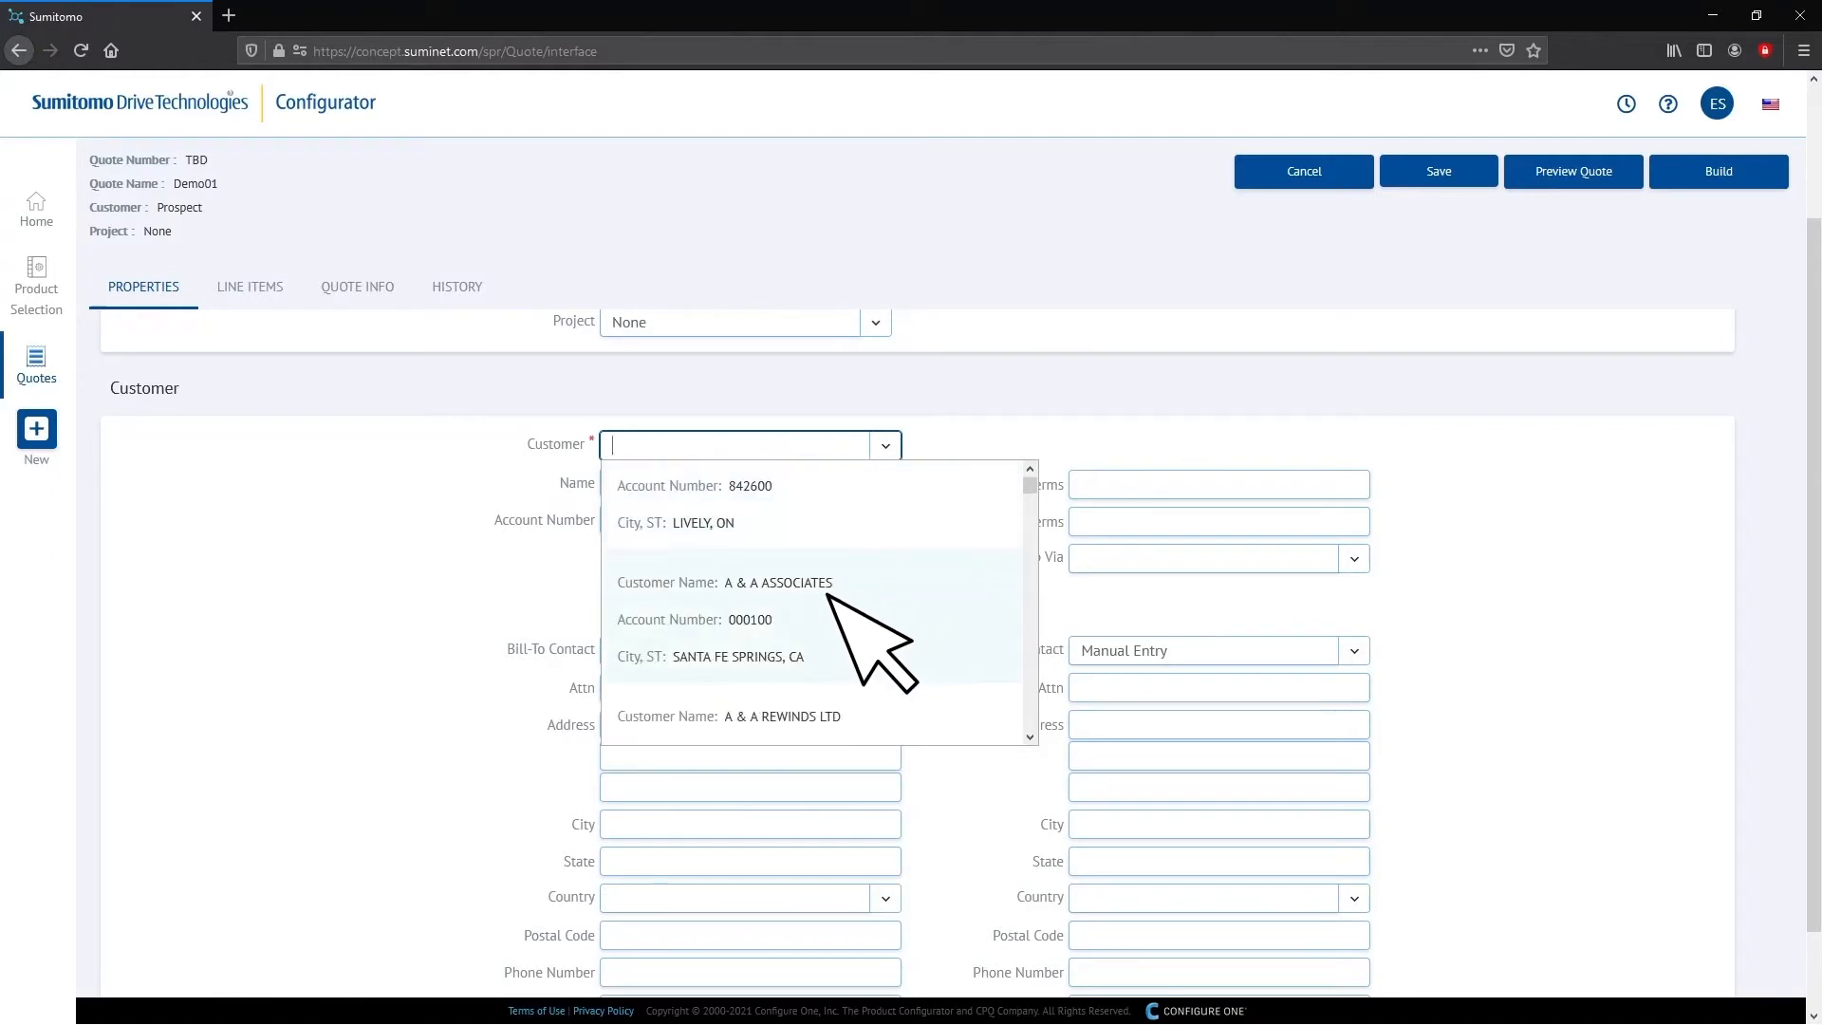
click(828, 595)
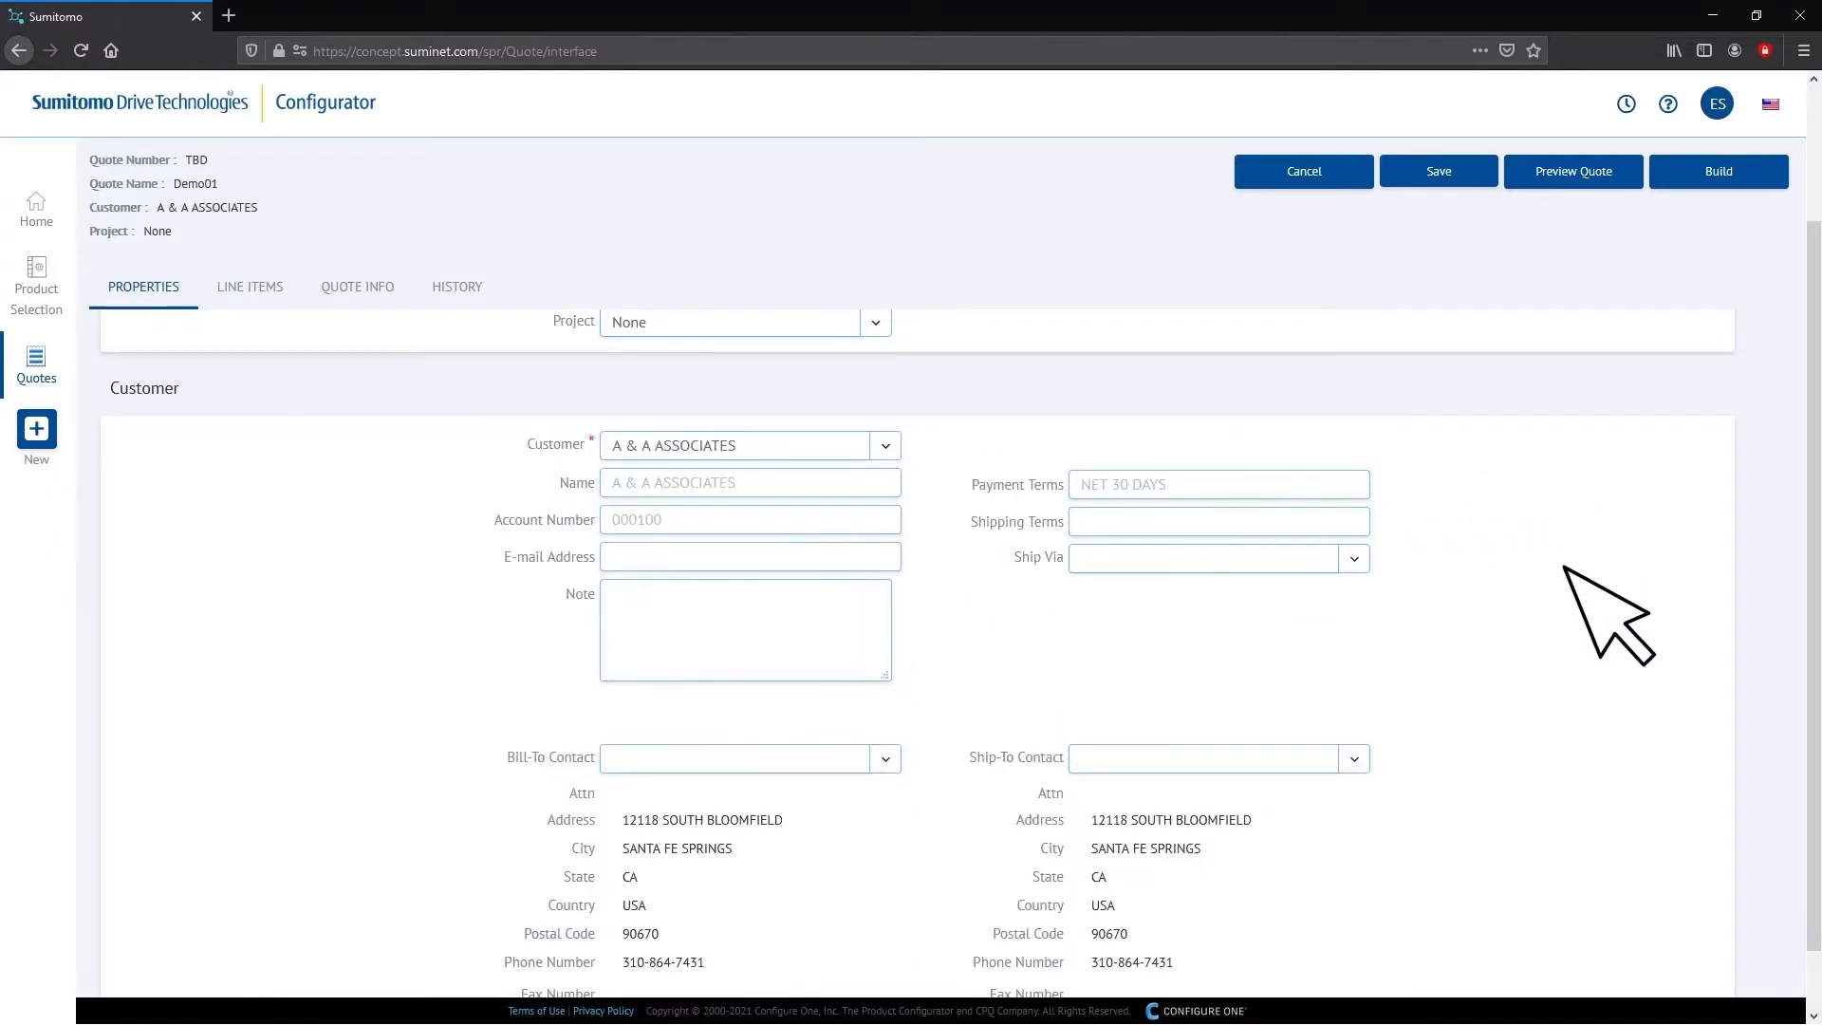
scroll(1560, 580, down, 1)
scroll(1604, 632, up, 2)
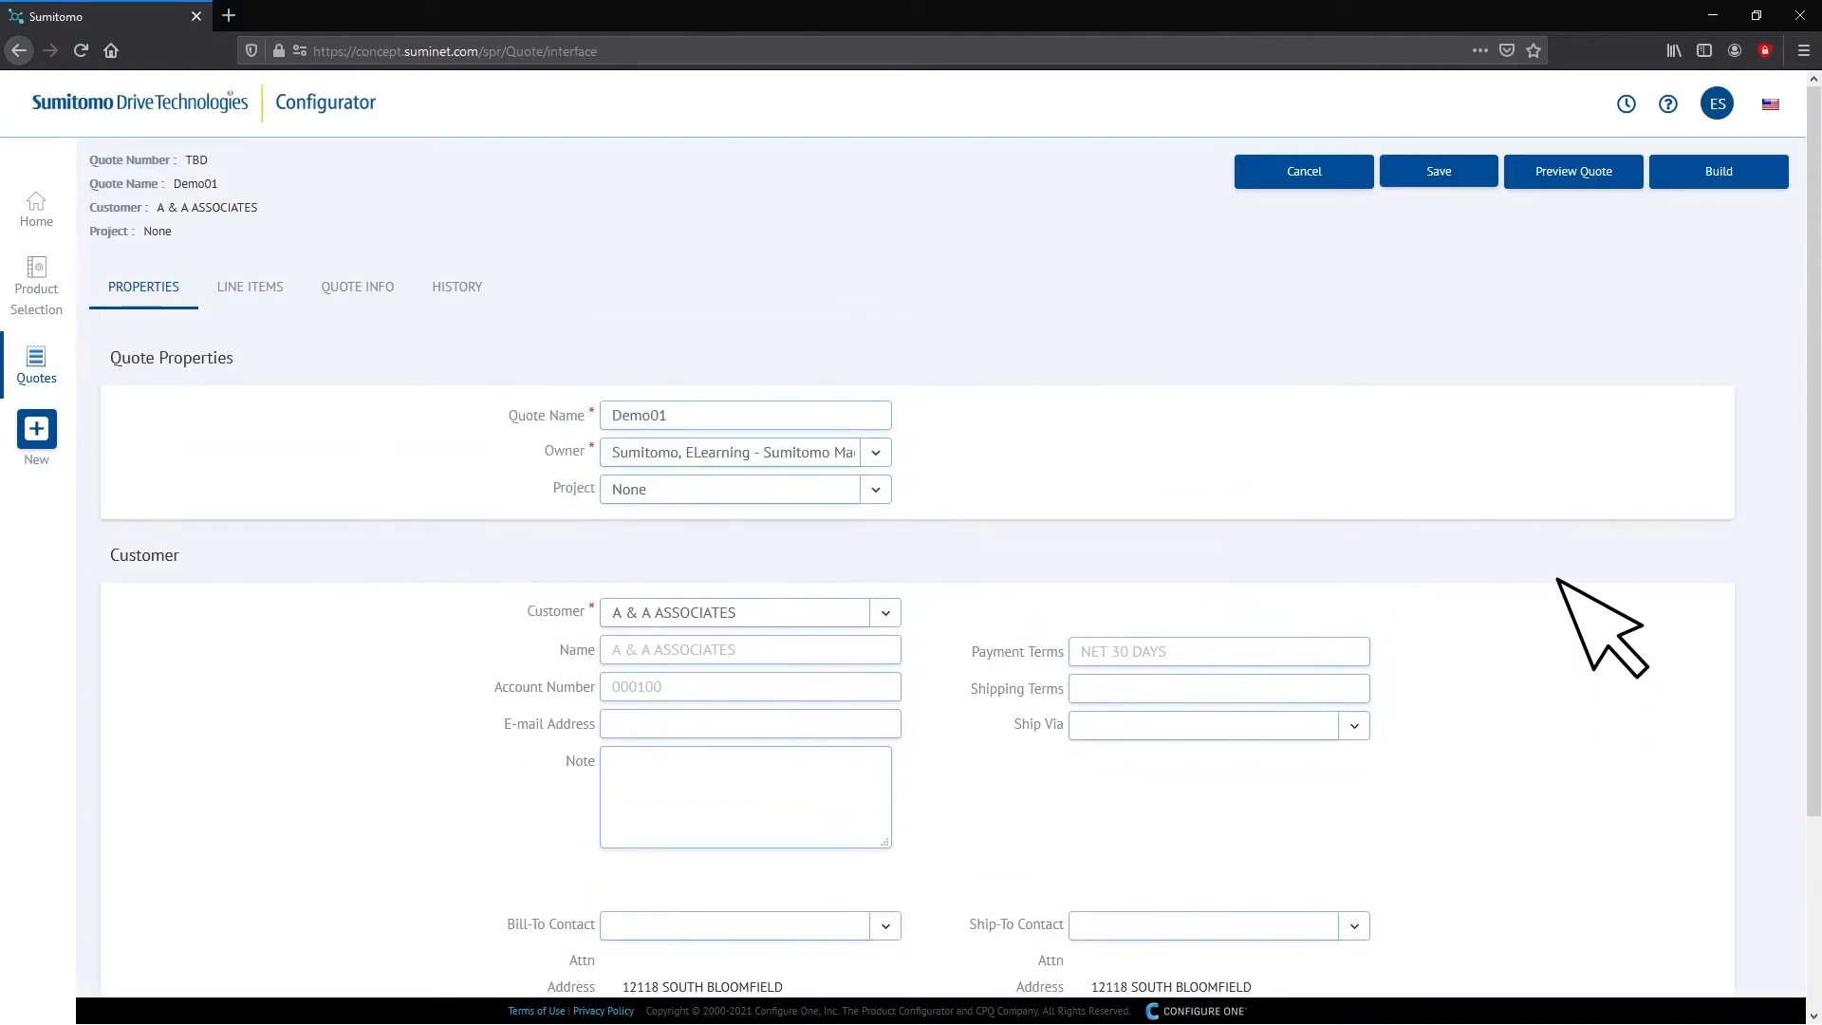
Go to the quote's line items and inspect the options for adding a configuration, without adding one.
click(247, 283)
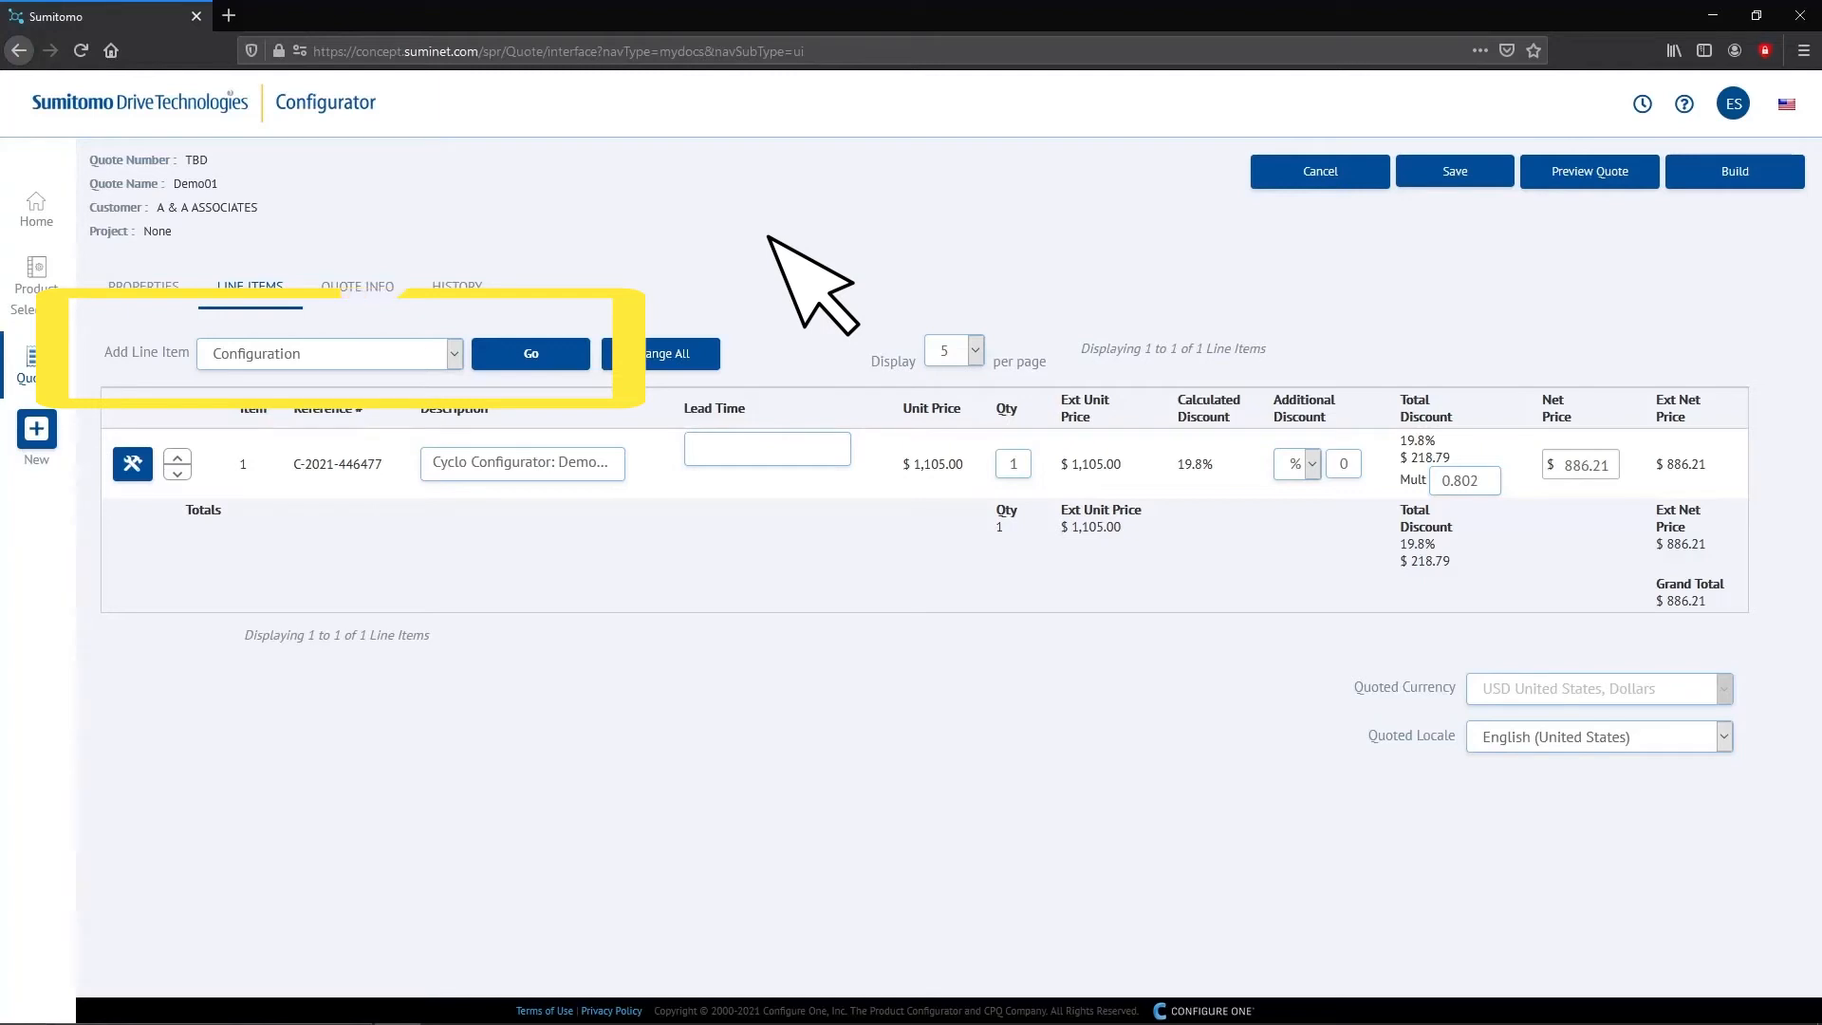
click(450, 349)
click(453, 355)
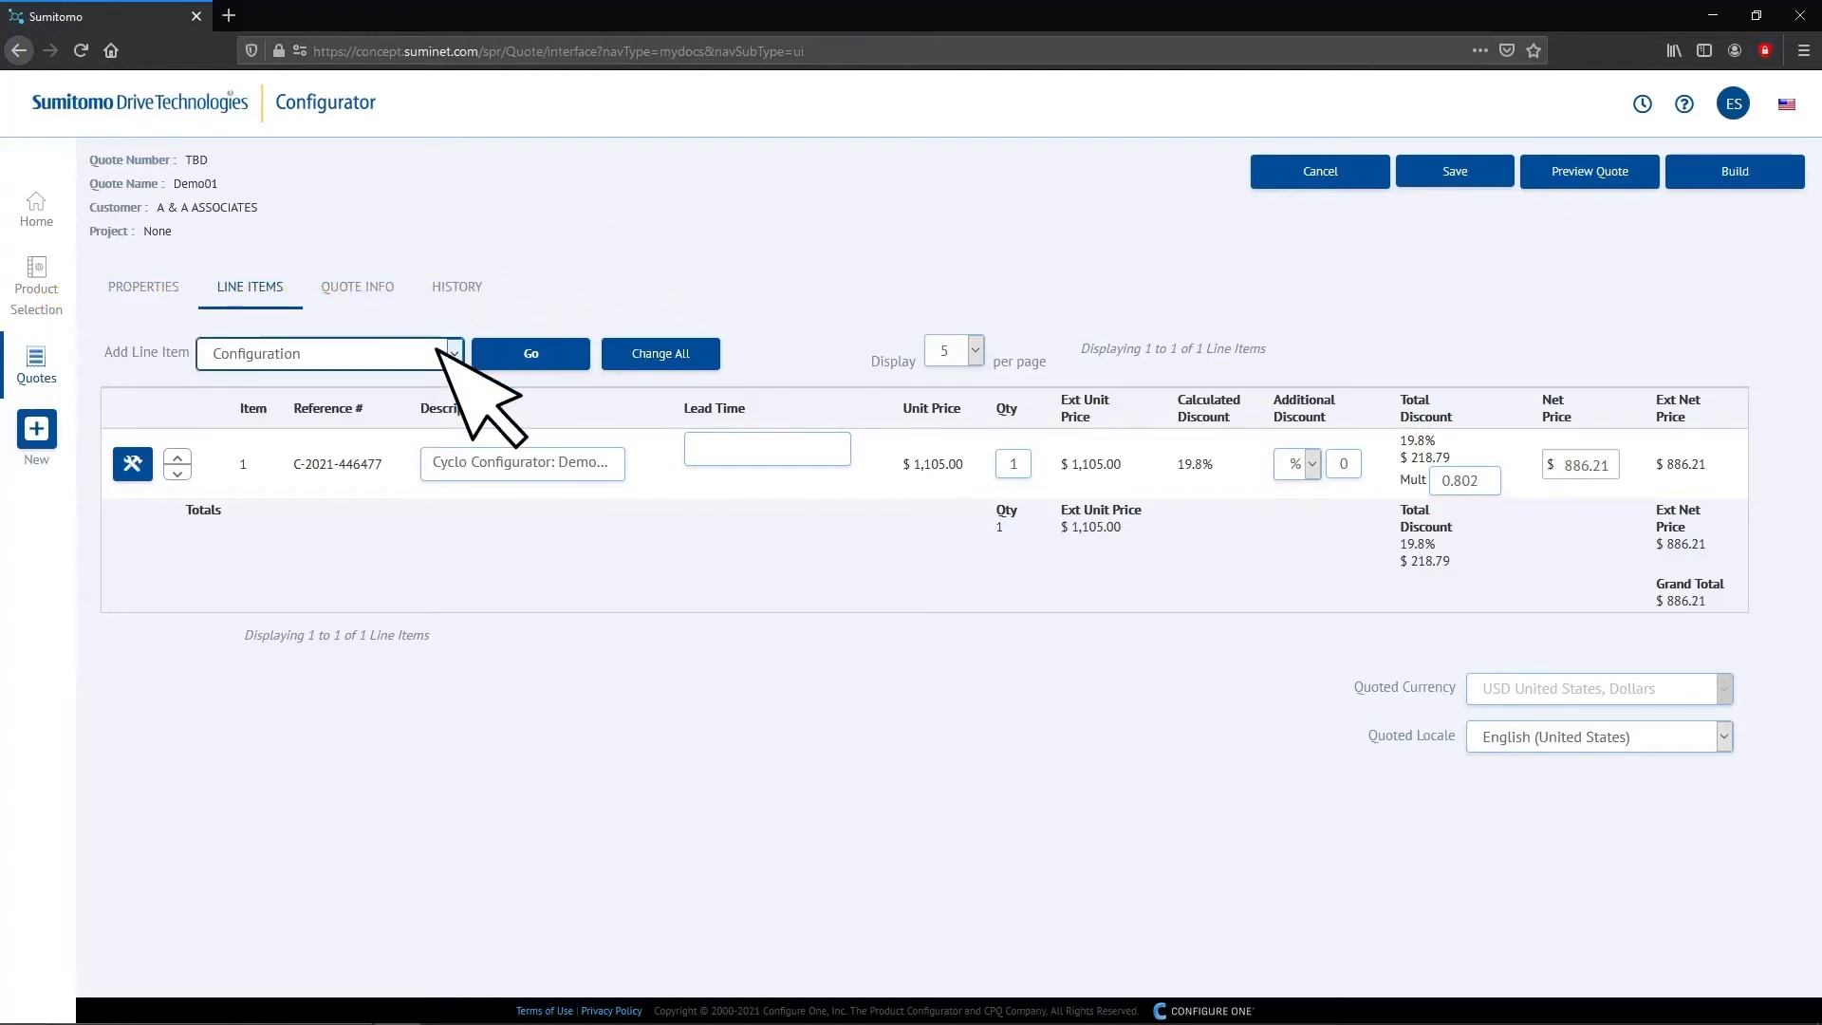
click(513, 351)
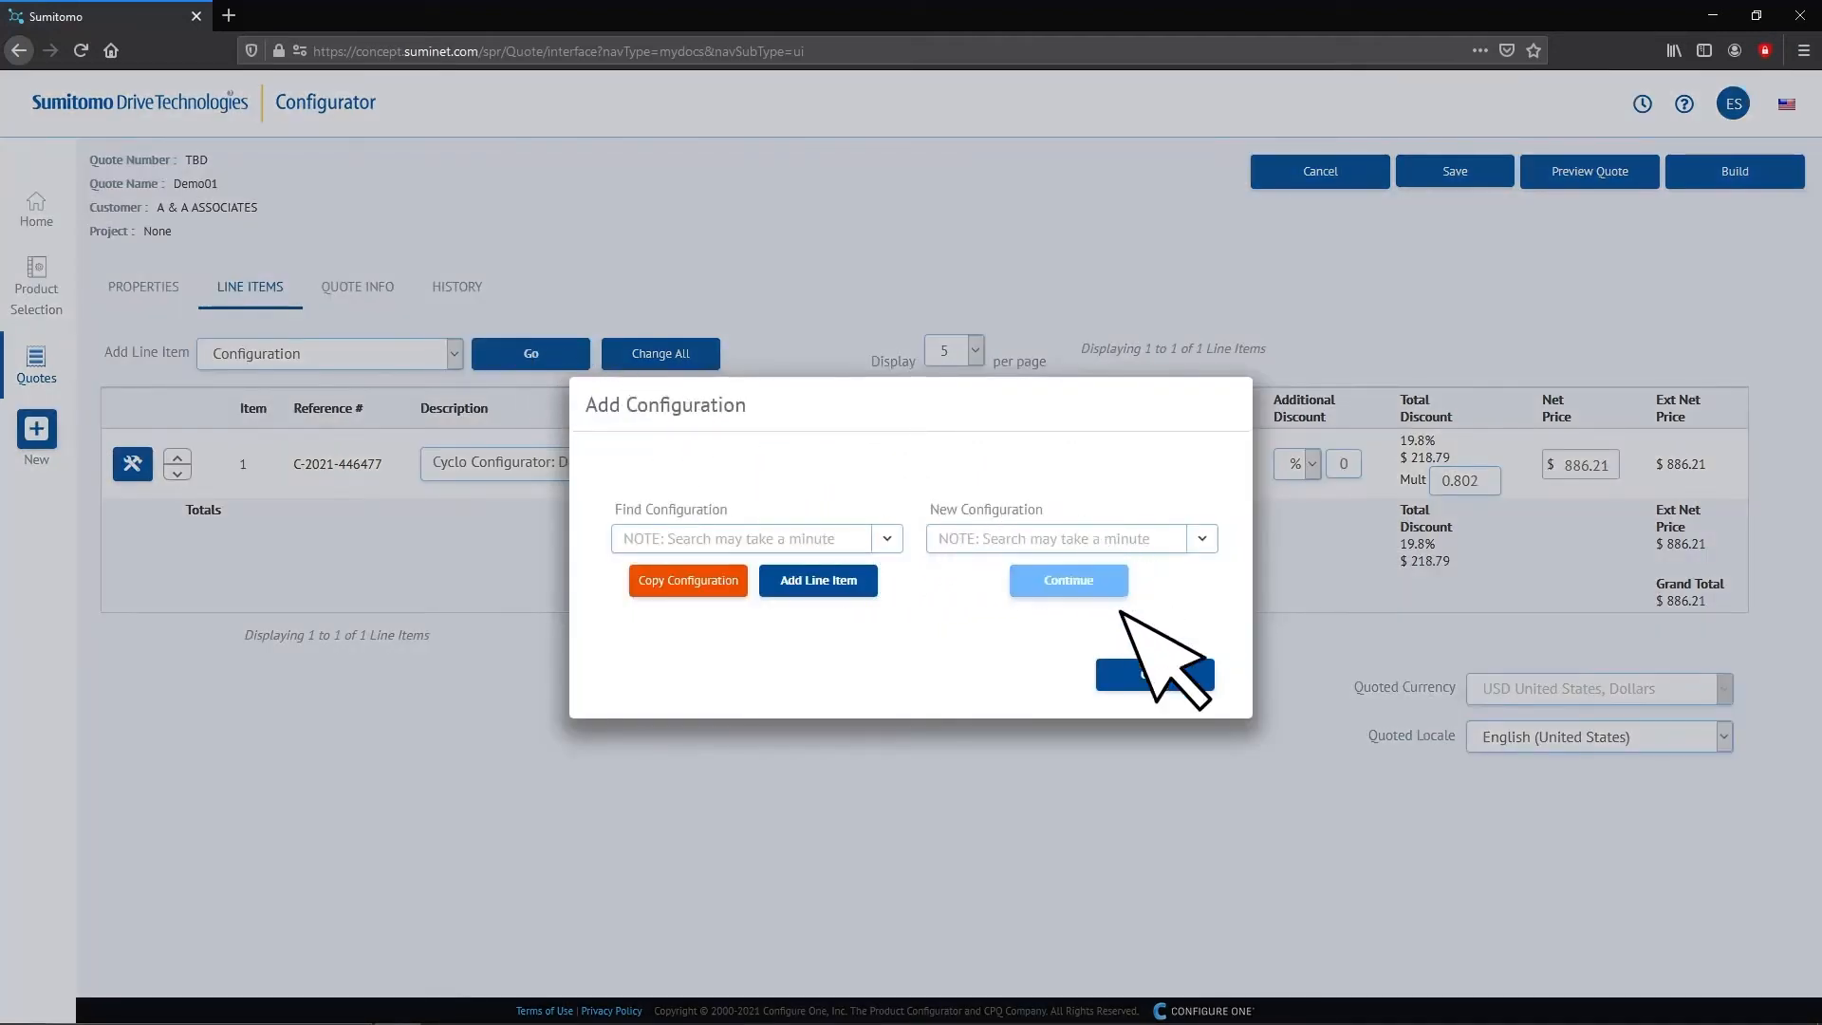
click(1155, 674)
Choose Additional Item as the line item type and inspect its entry form without adding an item.
click(456, 357)
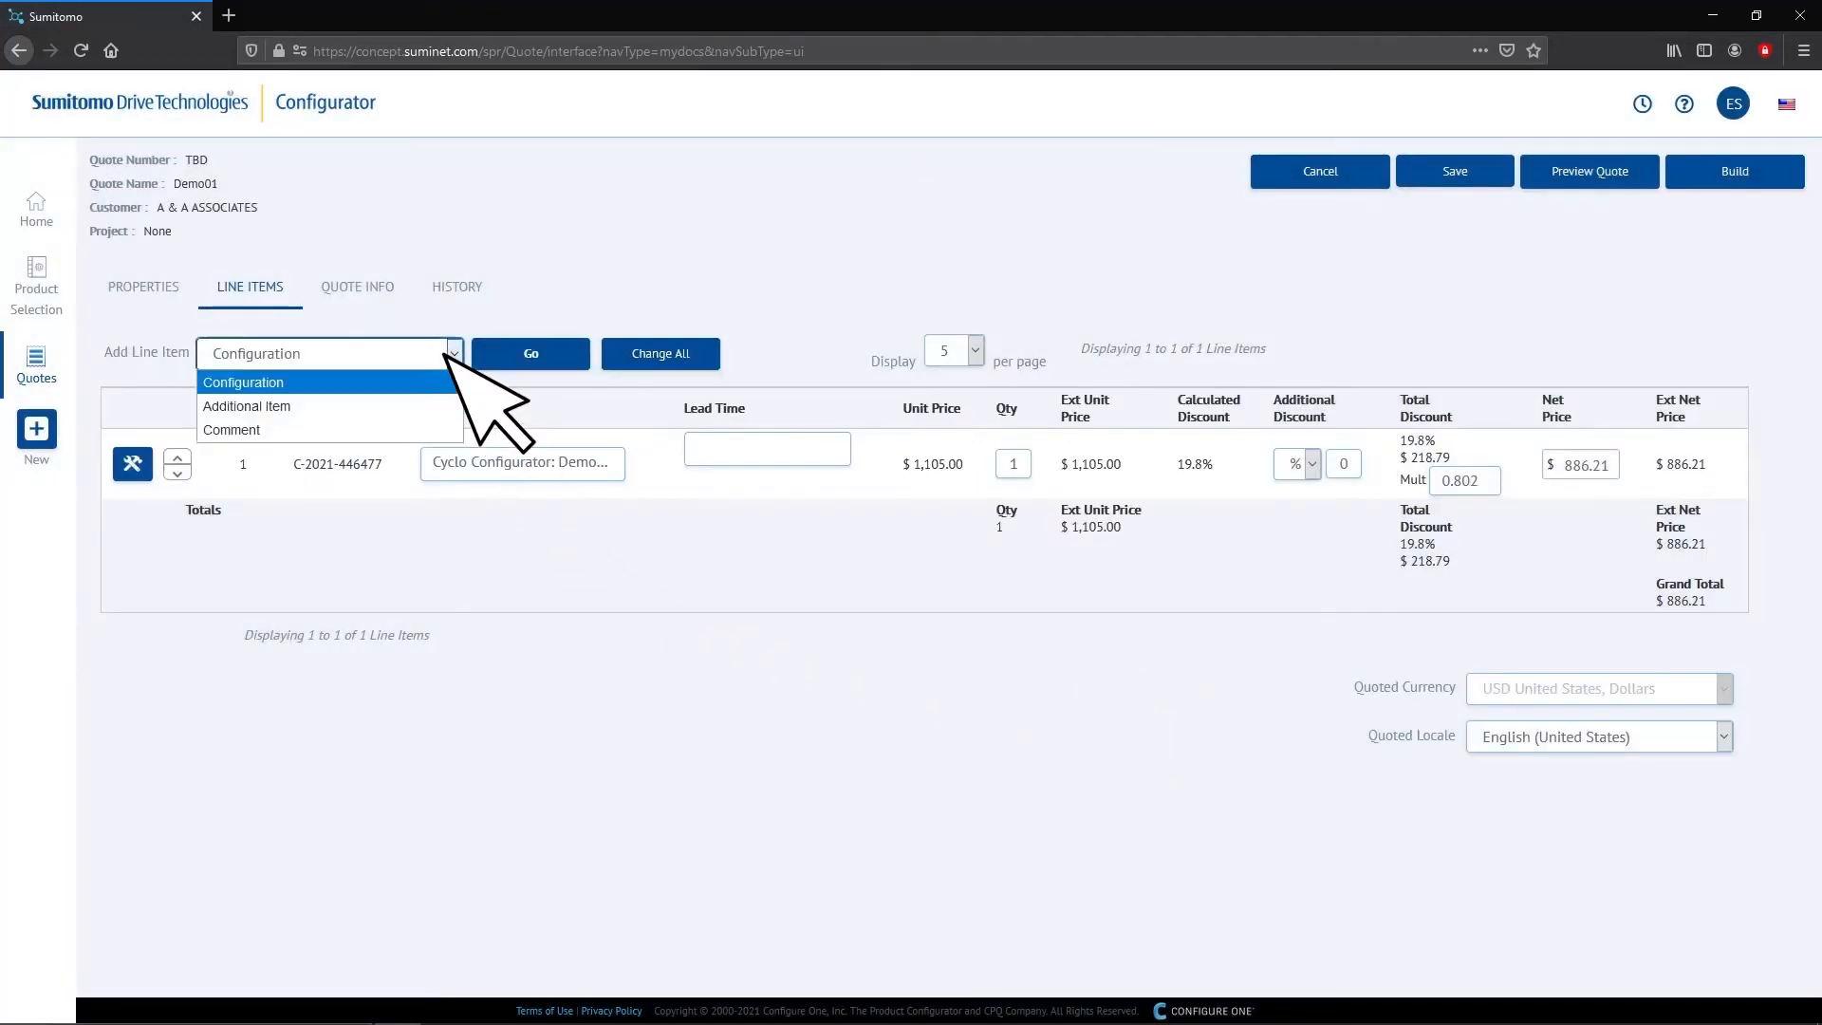
click(415, 389)
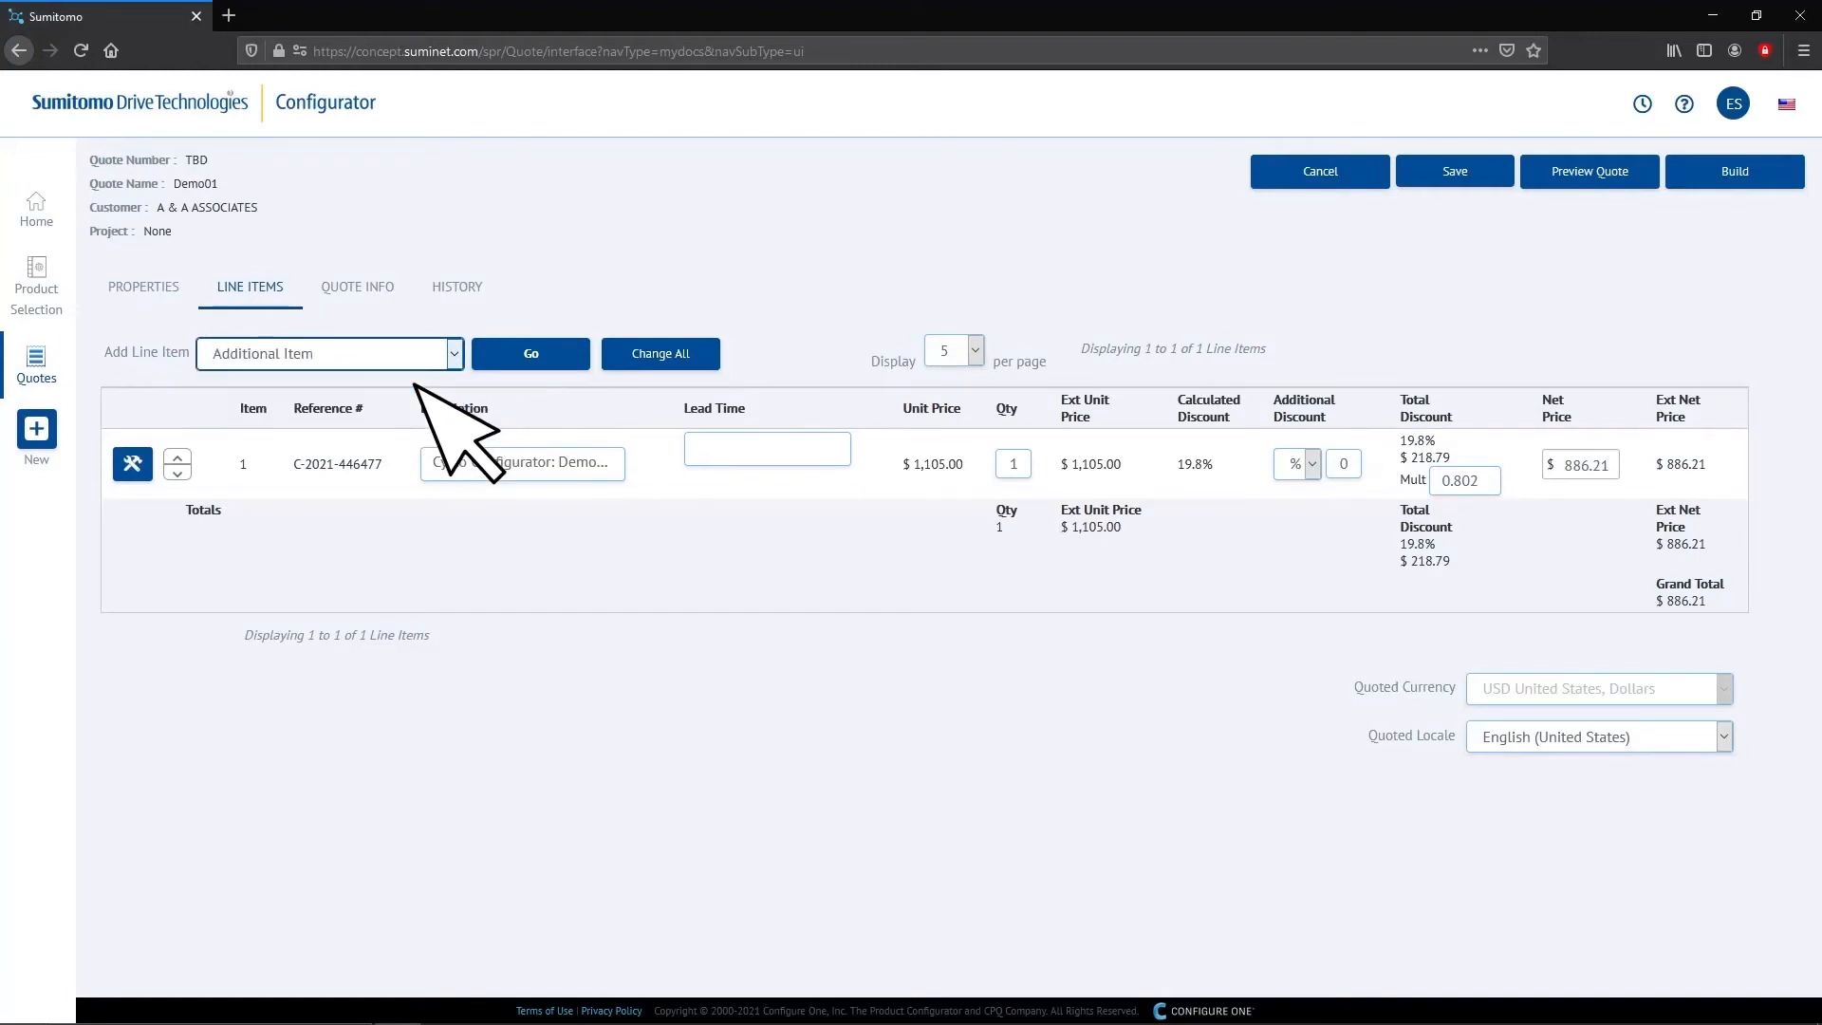
click(529, 354)
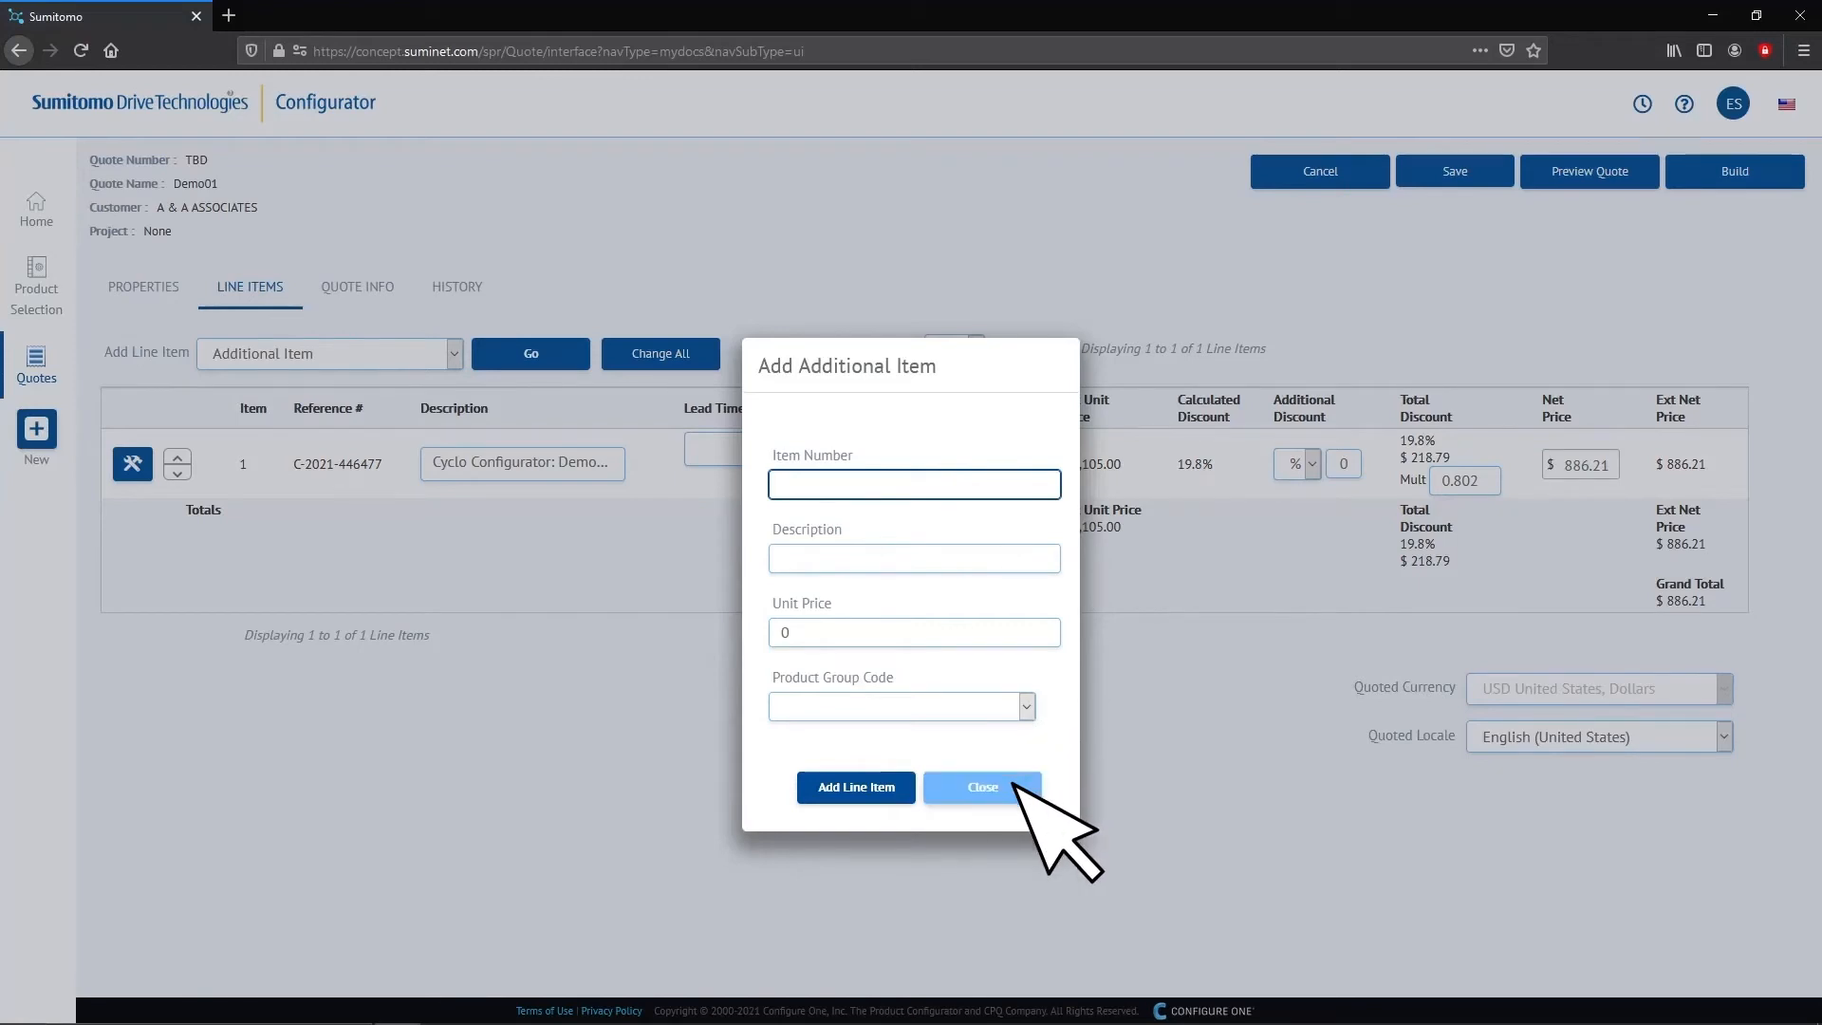
click(983, 788)
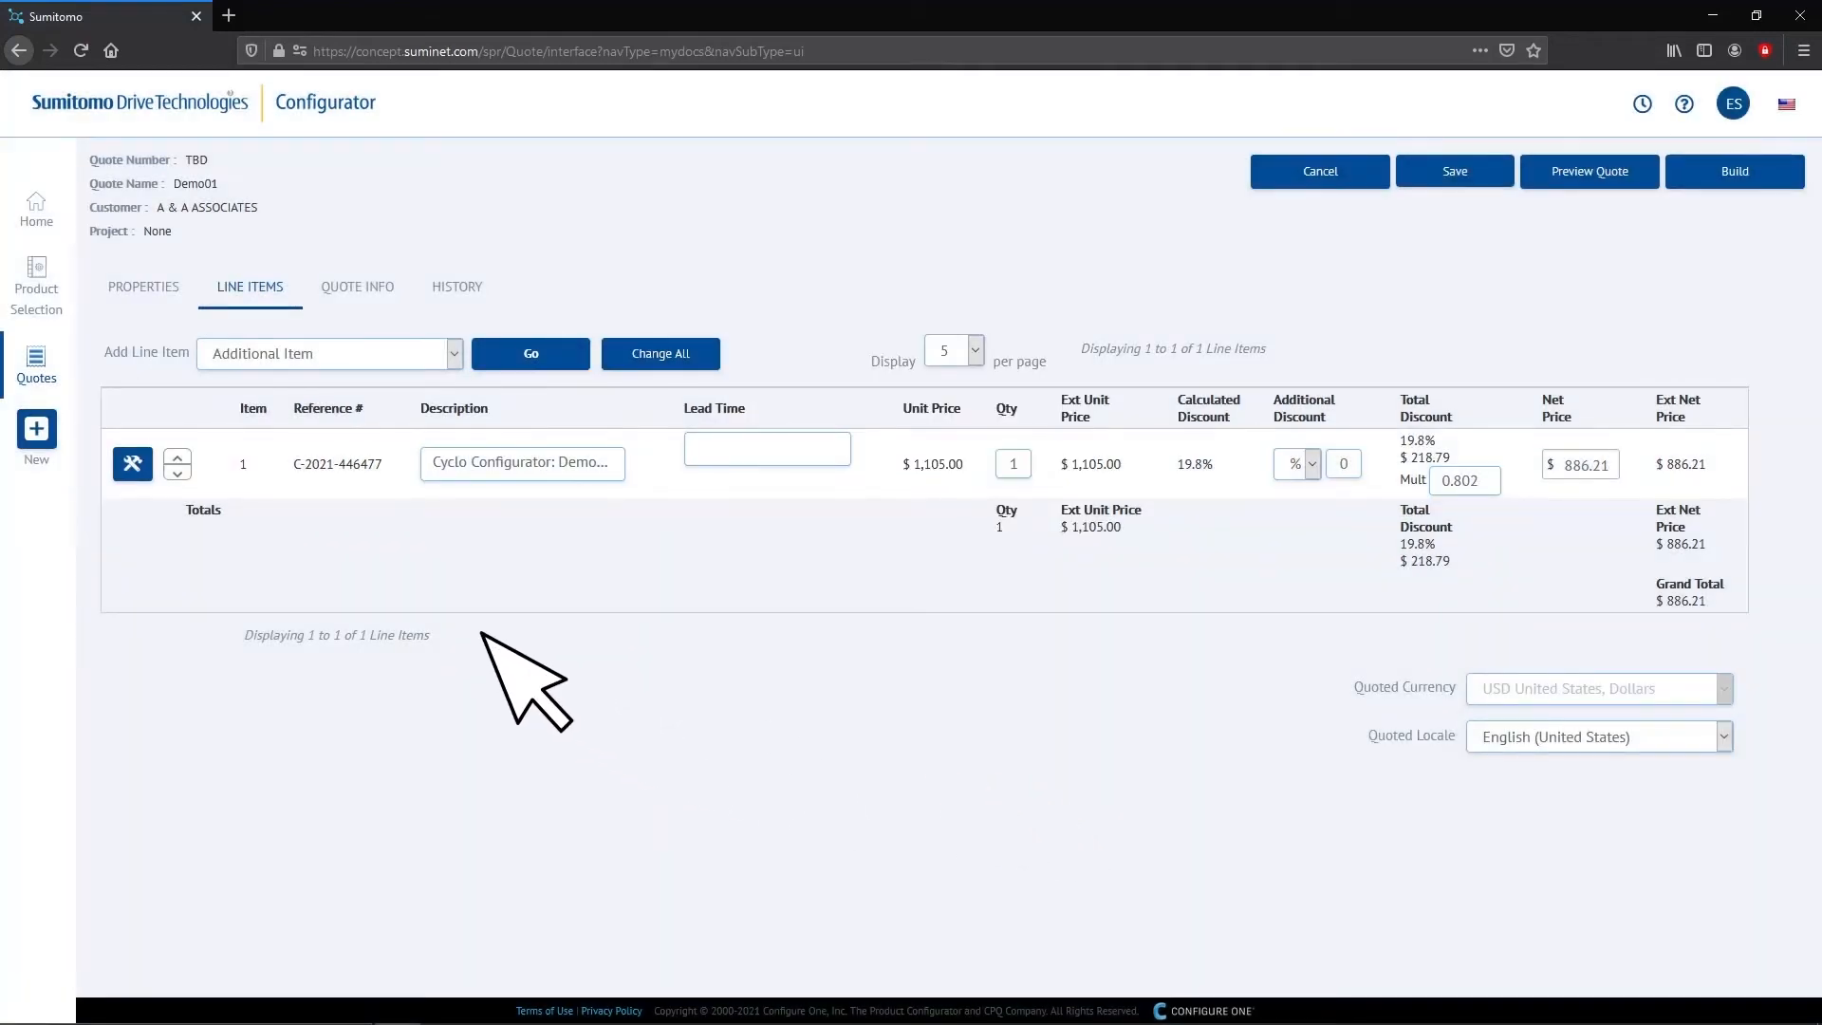
Inspect the options for changing all line items at once, and the actions available for line item 1.
click(685, 350)
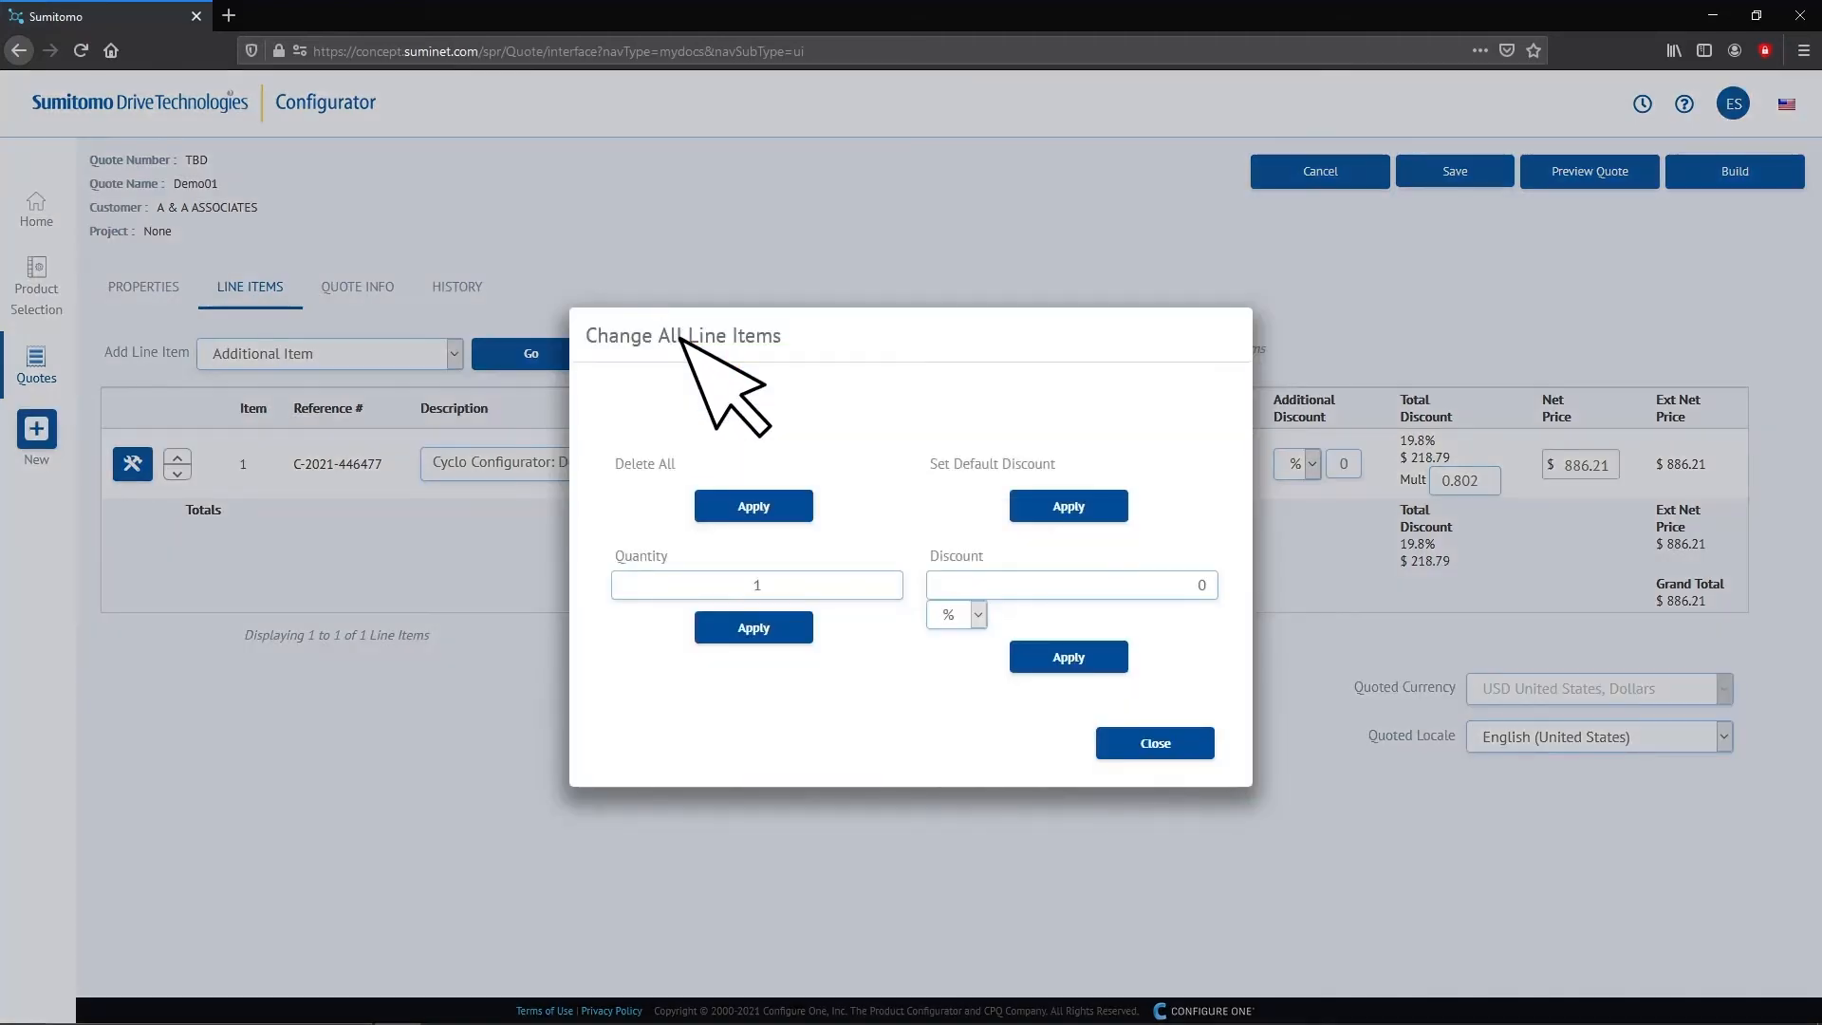
click(1153, 745)
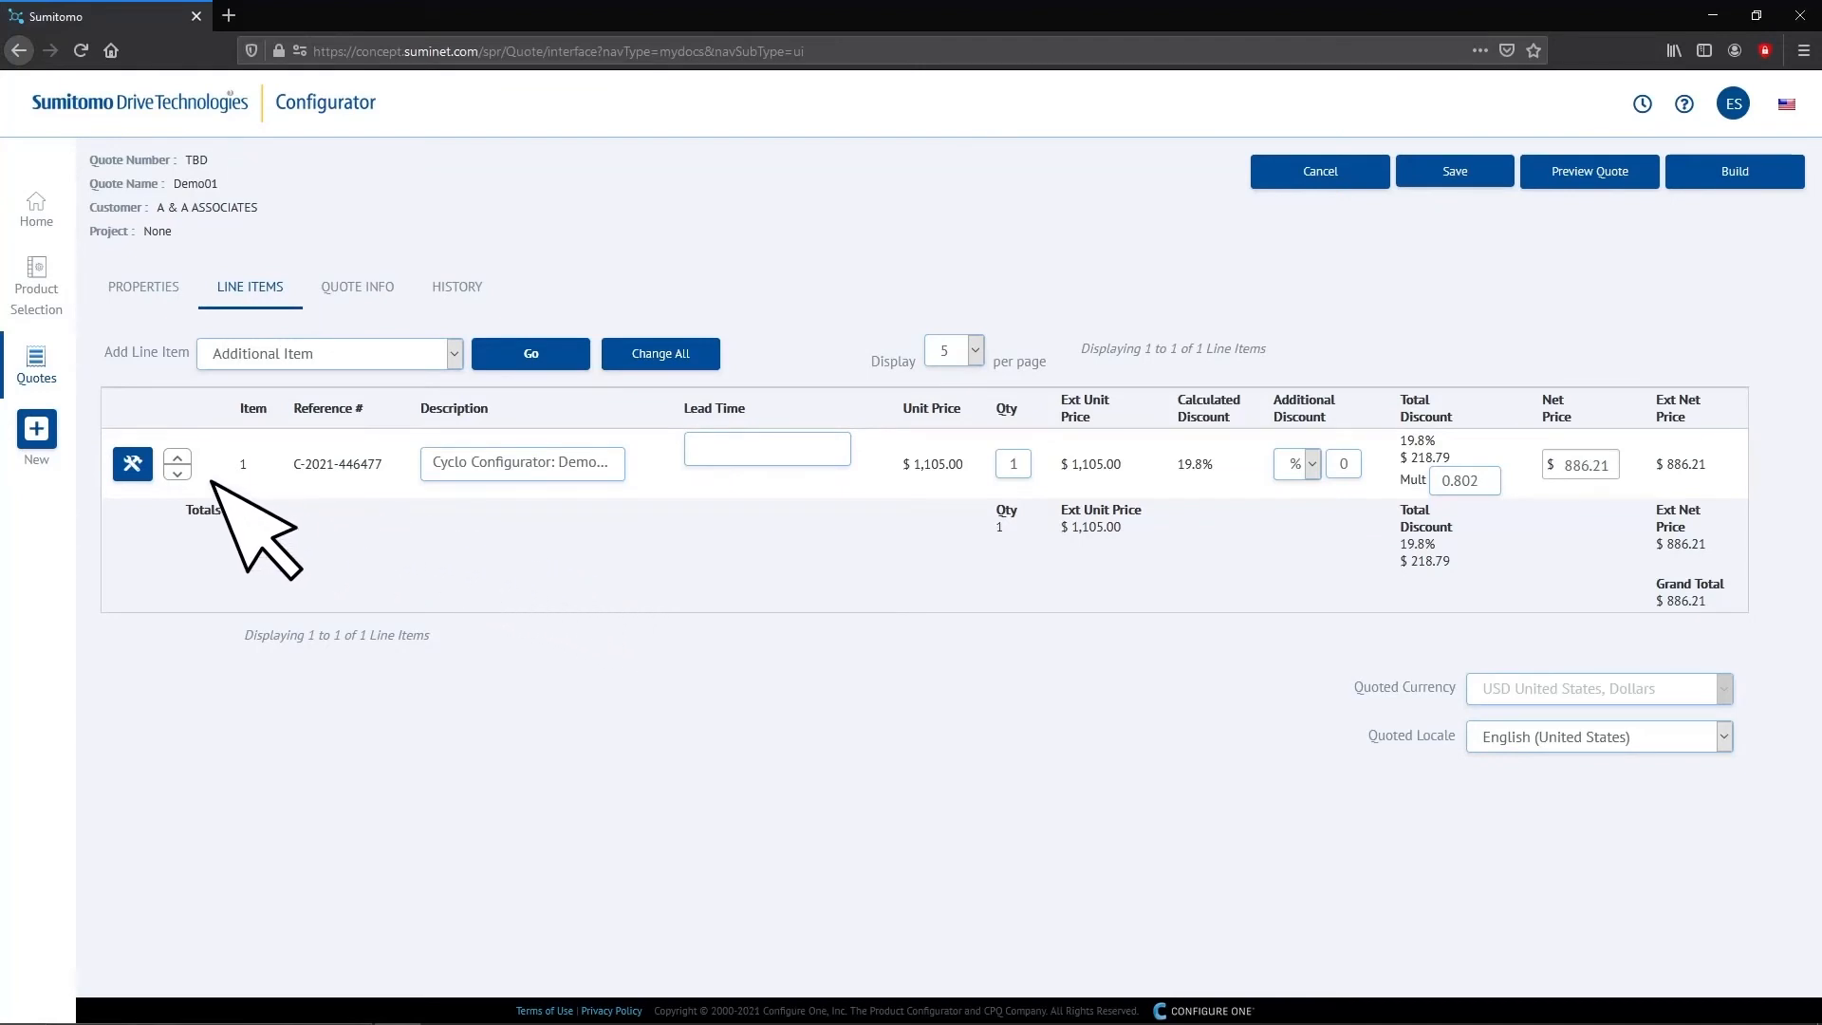
click(124, 462)
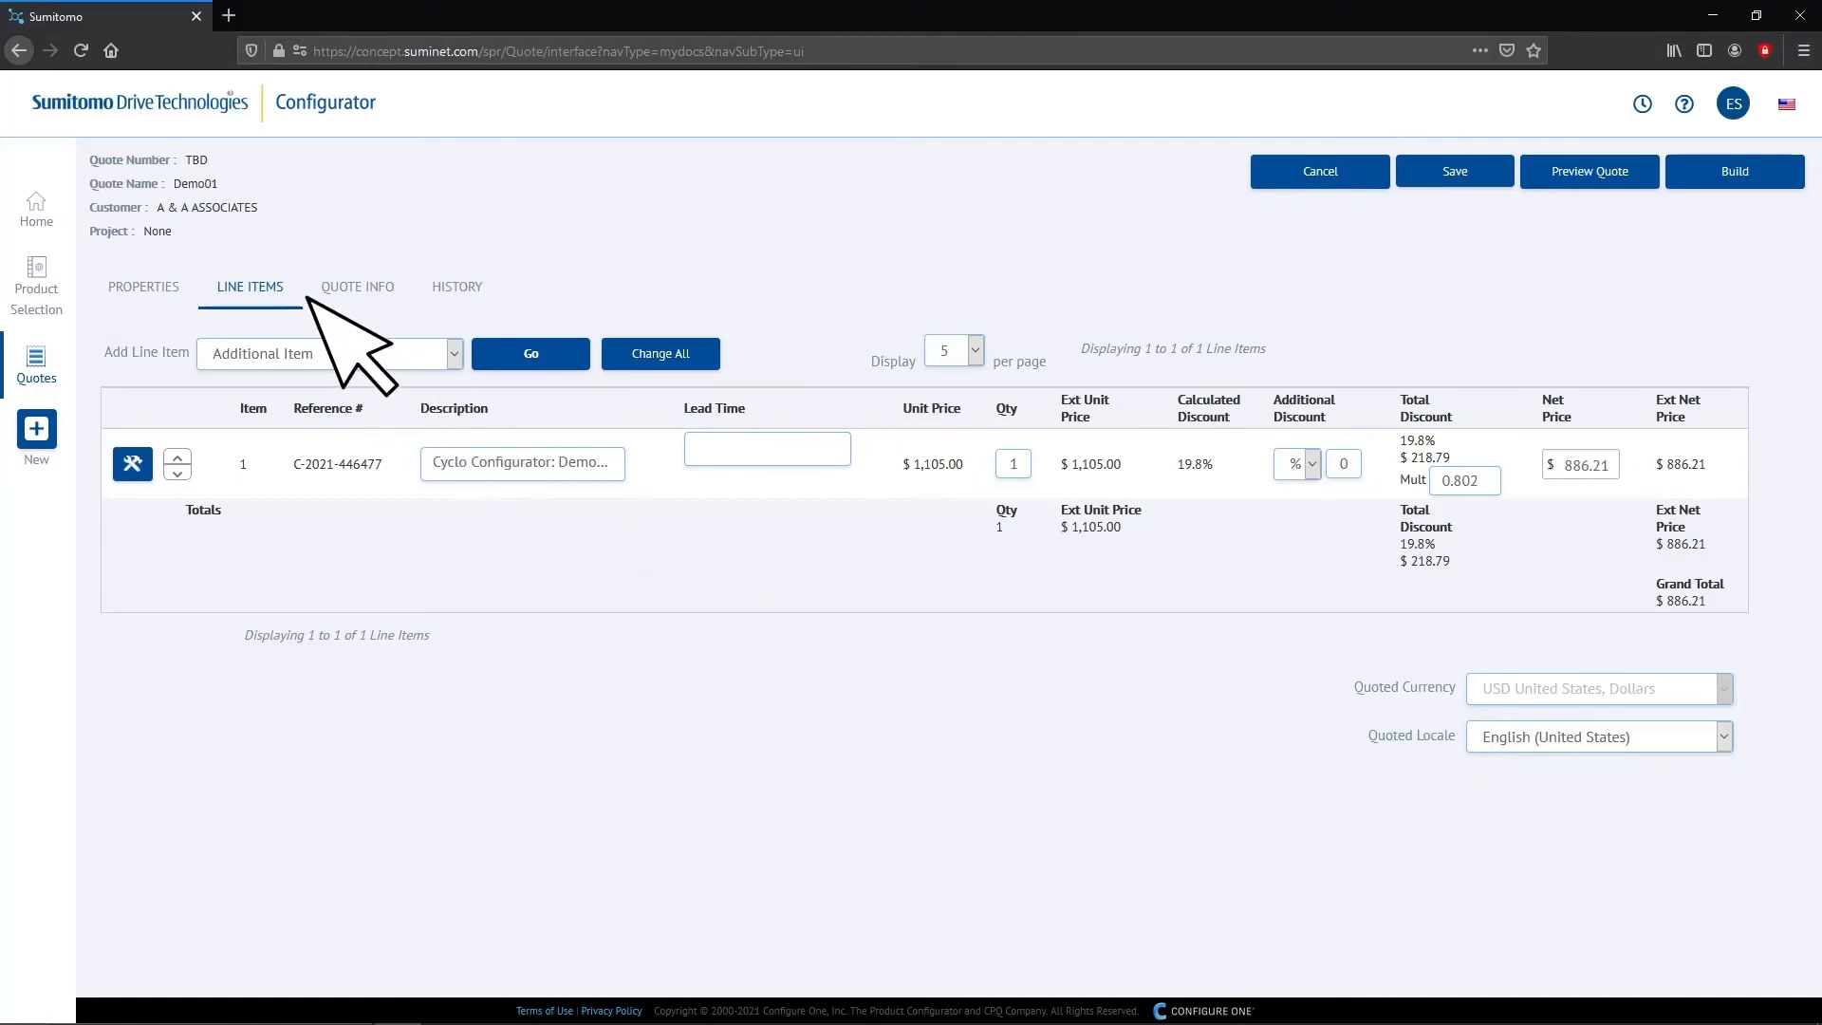
In the quote info, set the option to include the technical specification sheet with the quote to Yes.
click(365, 286)
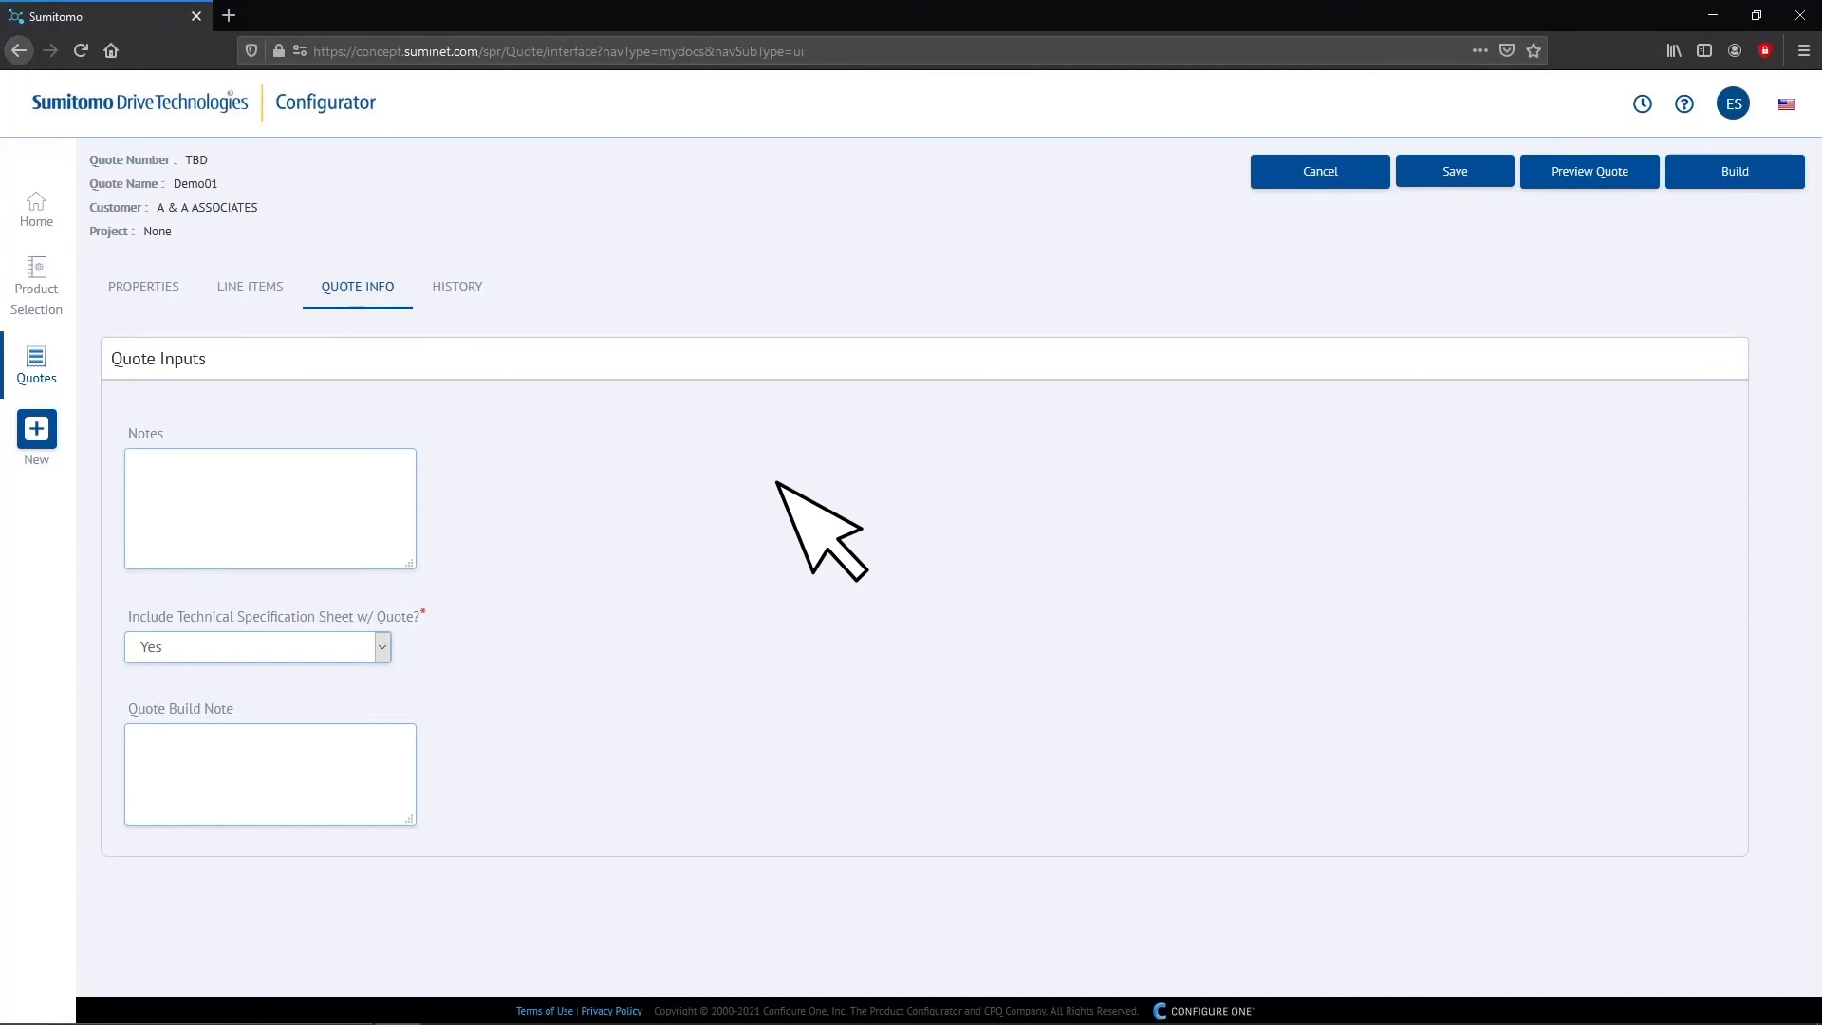
click(373, 644)
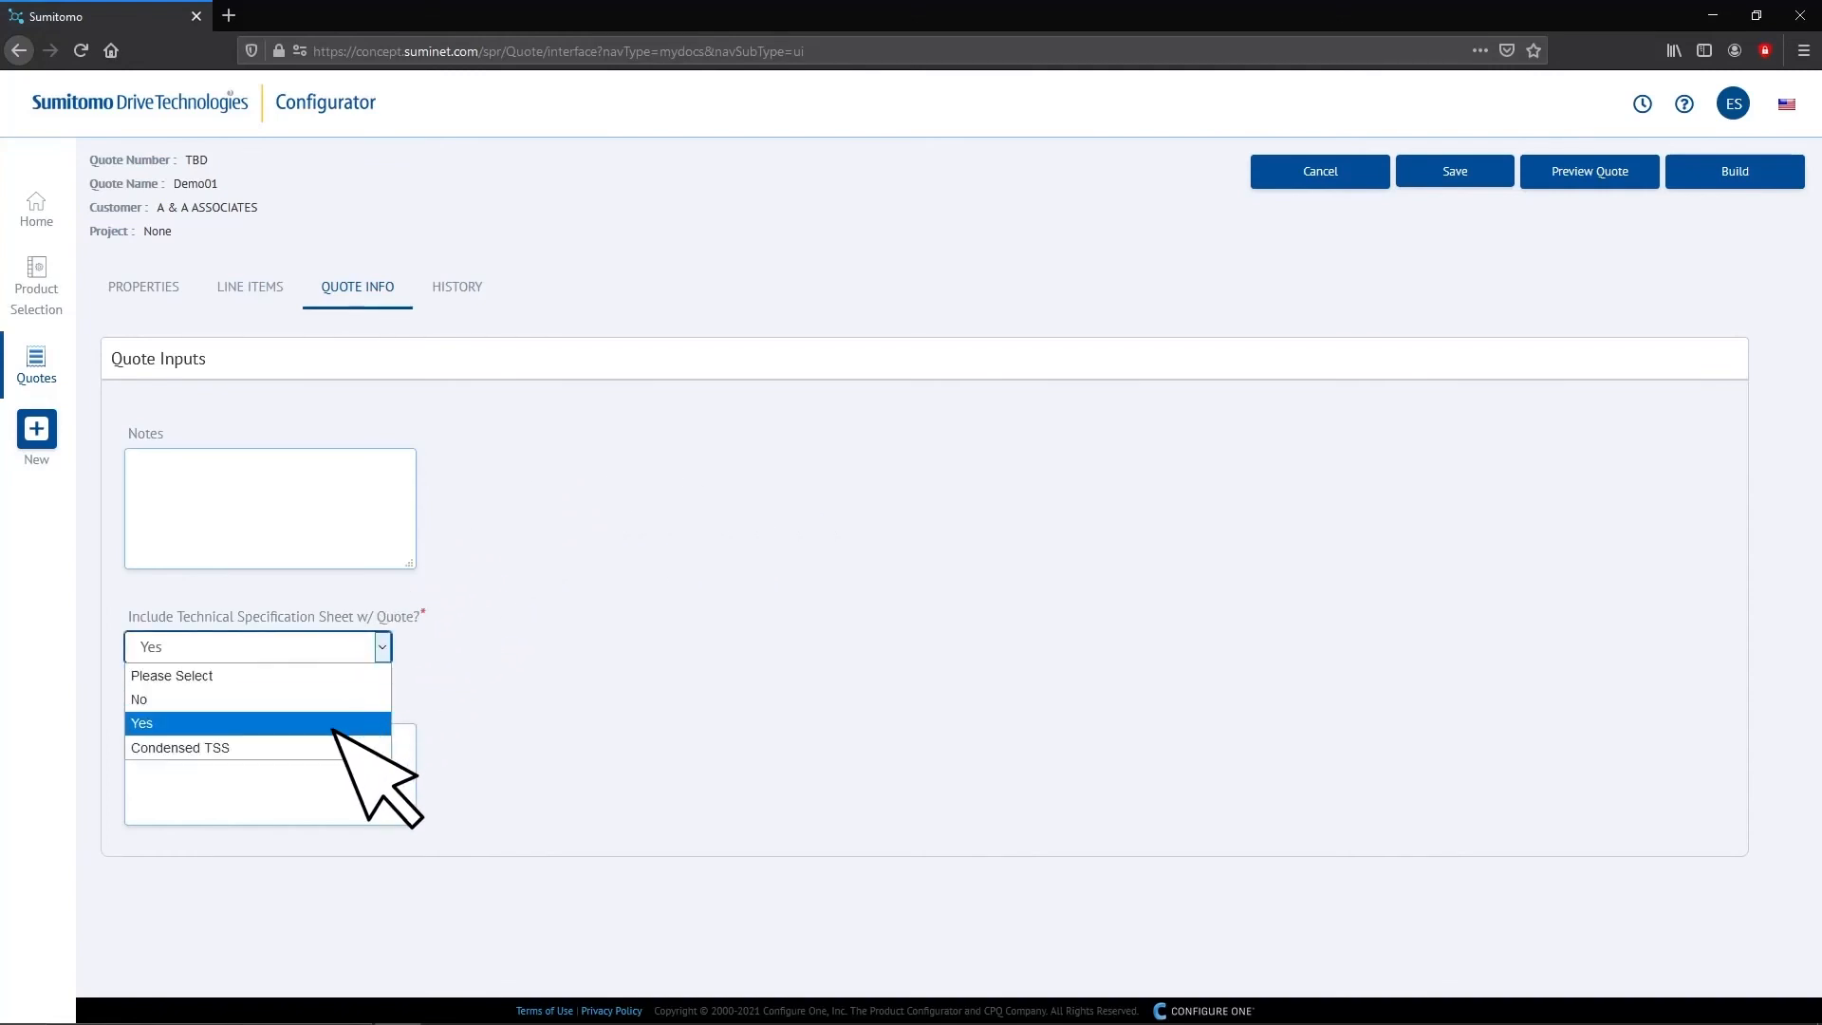
click(358, 724)
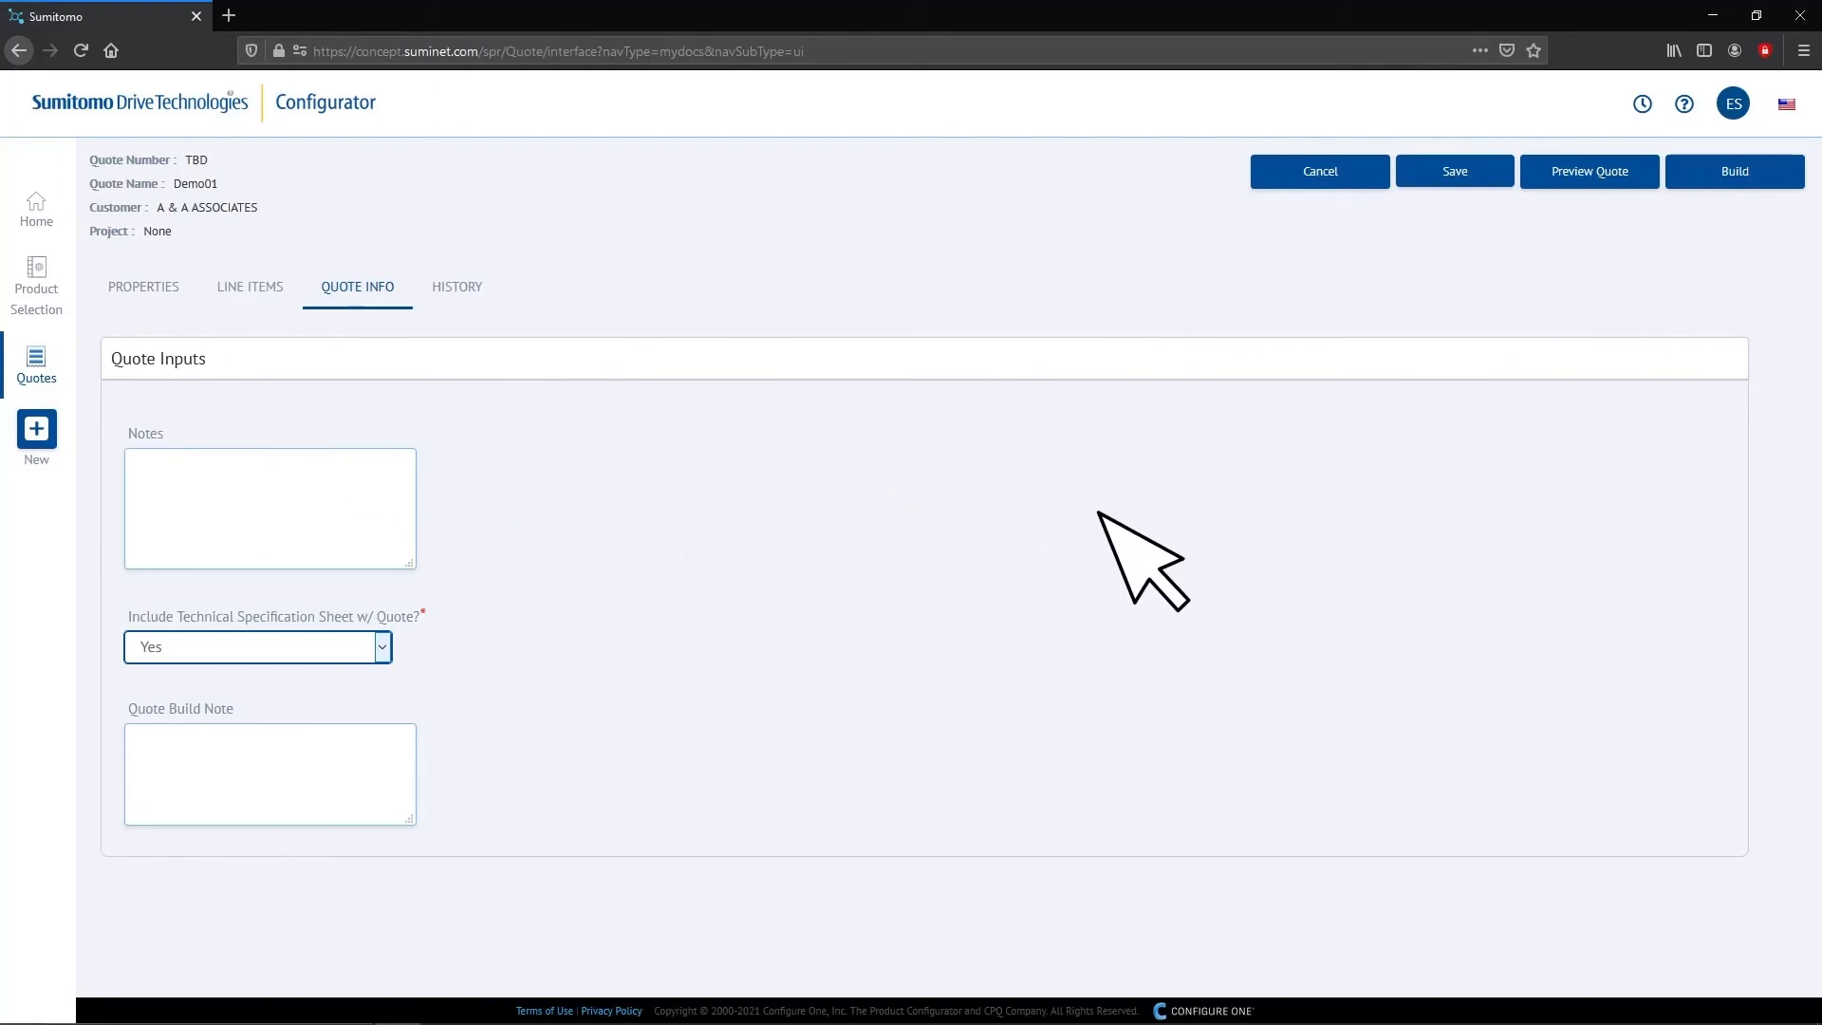
Preview the quote, review its quotation and technical specification pages, and close the preview.
click(1582, 167)
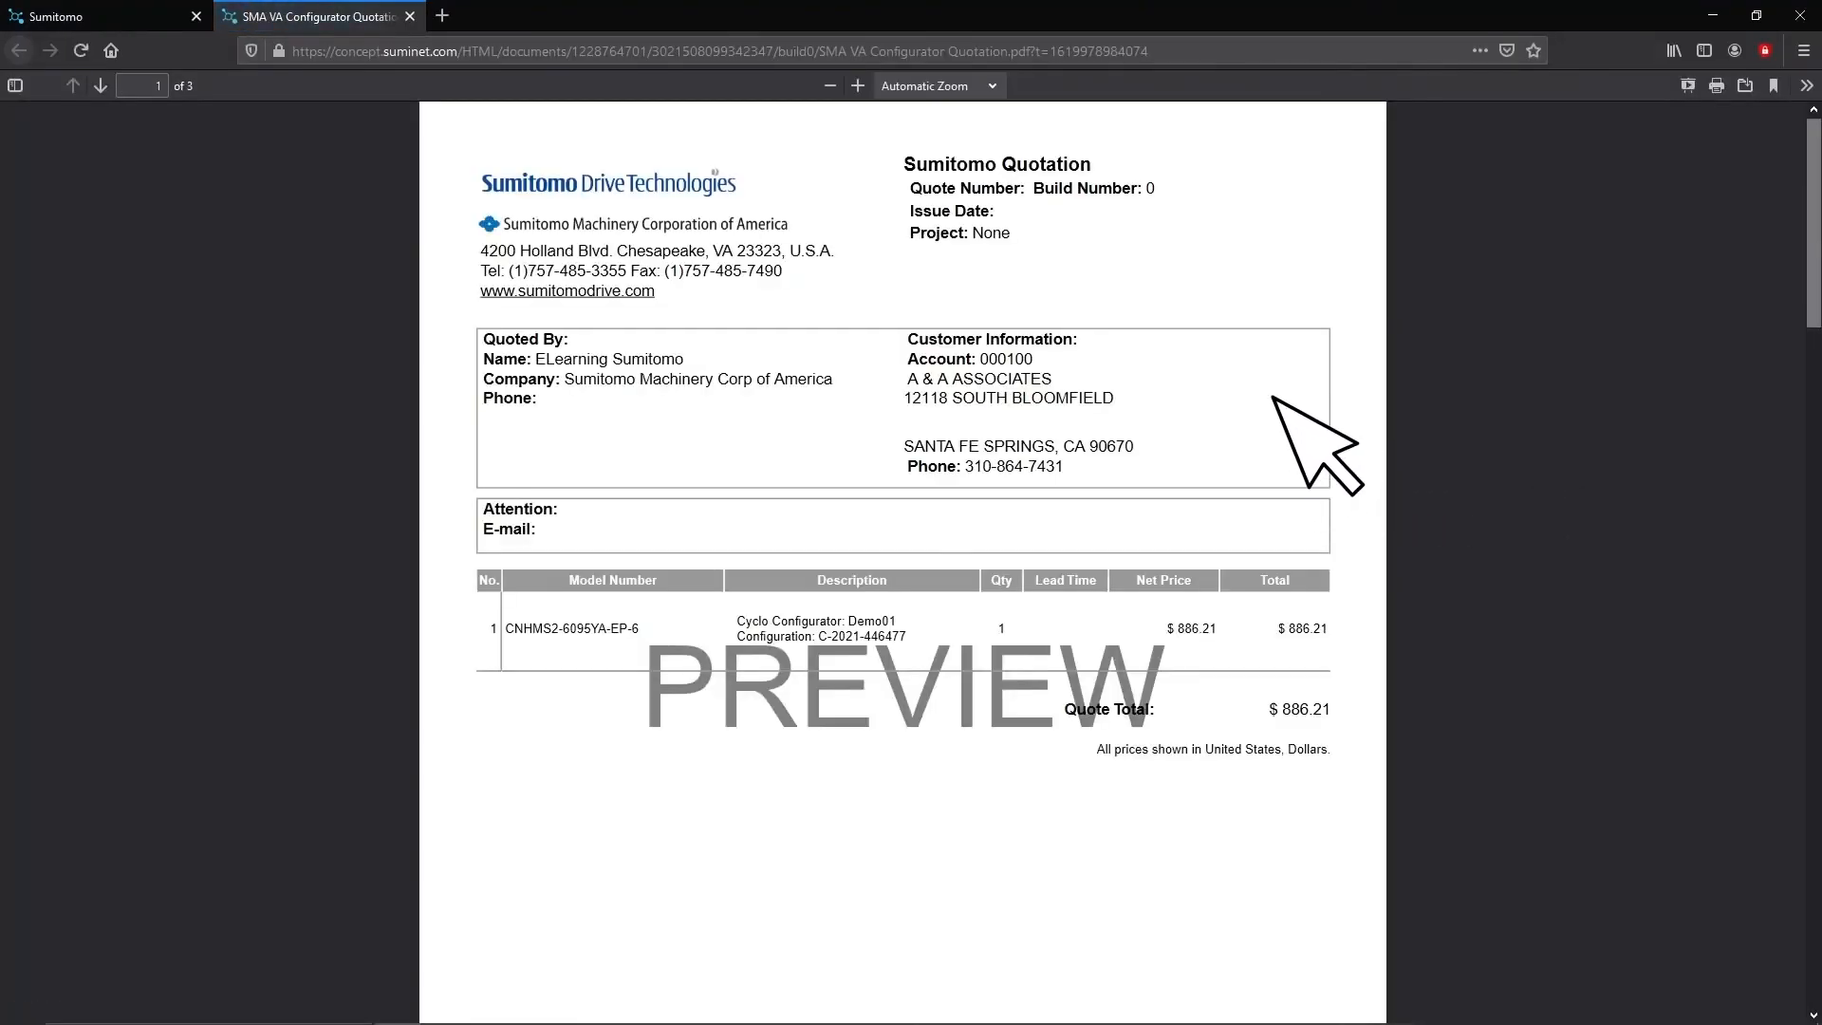
scroll(1274, 398, down, 3)
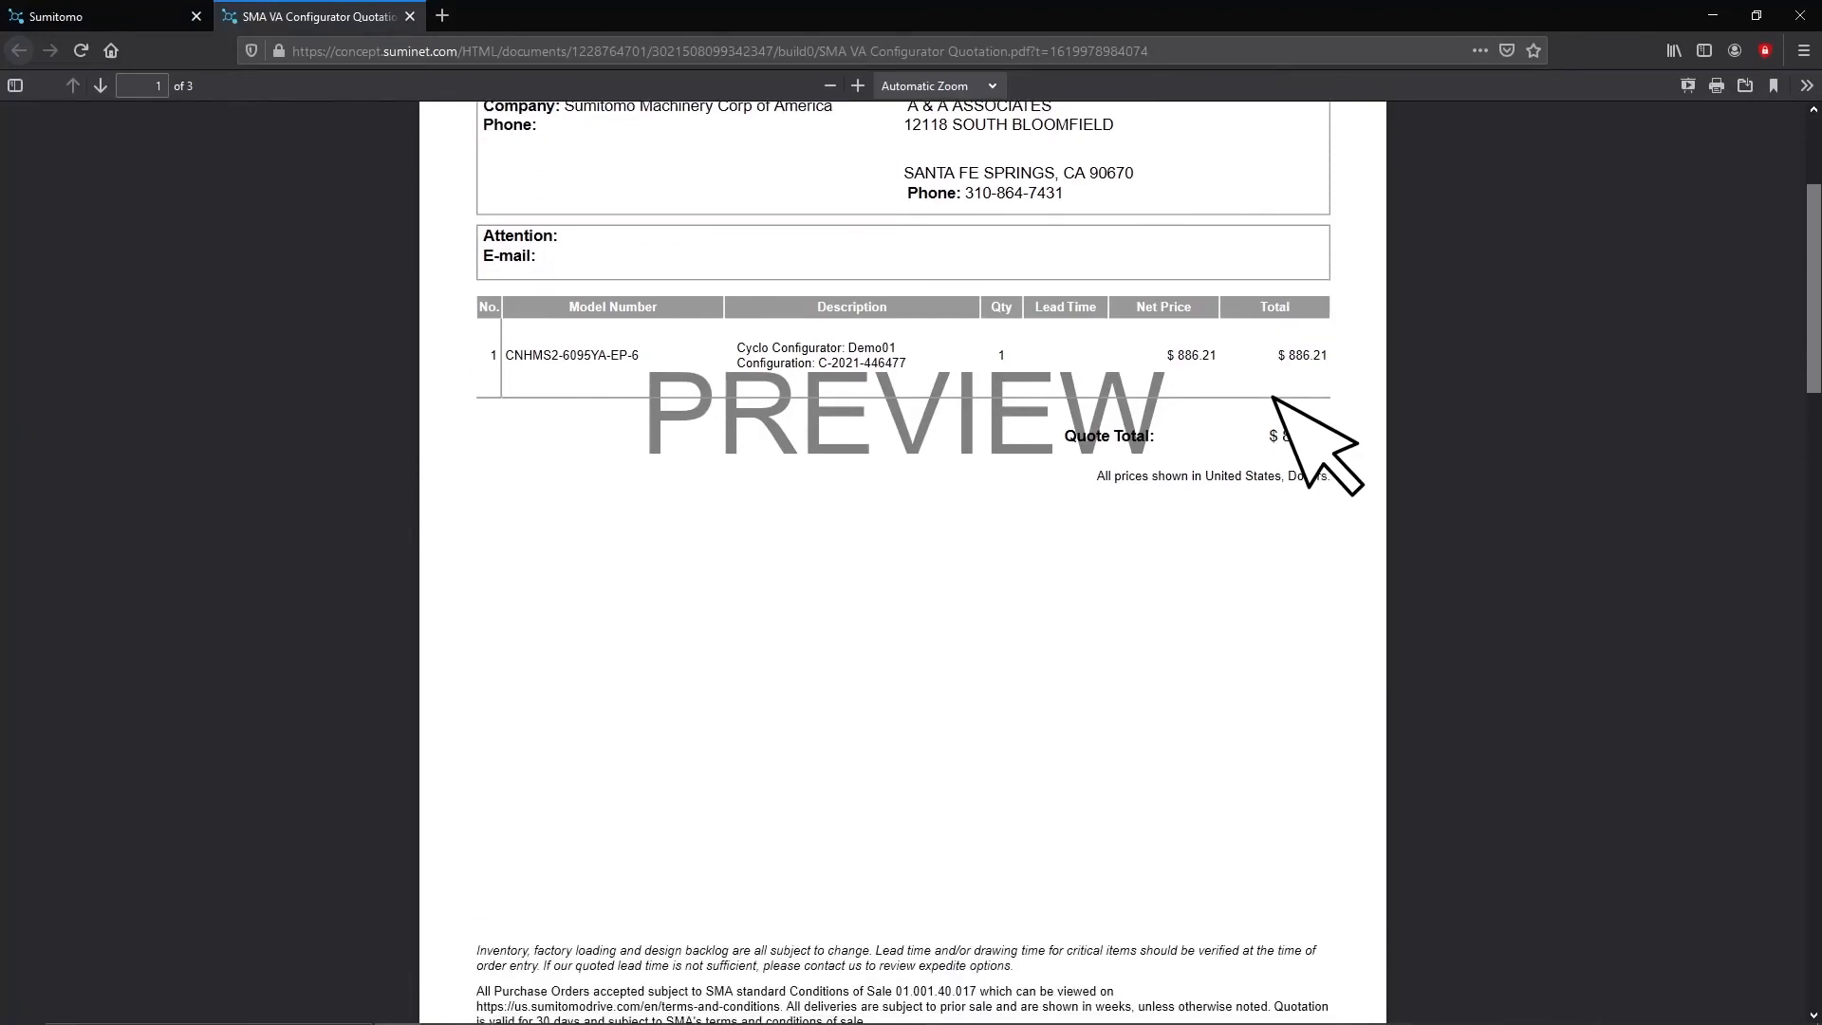
scroll(1273, 510, down, 12)
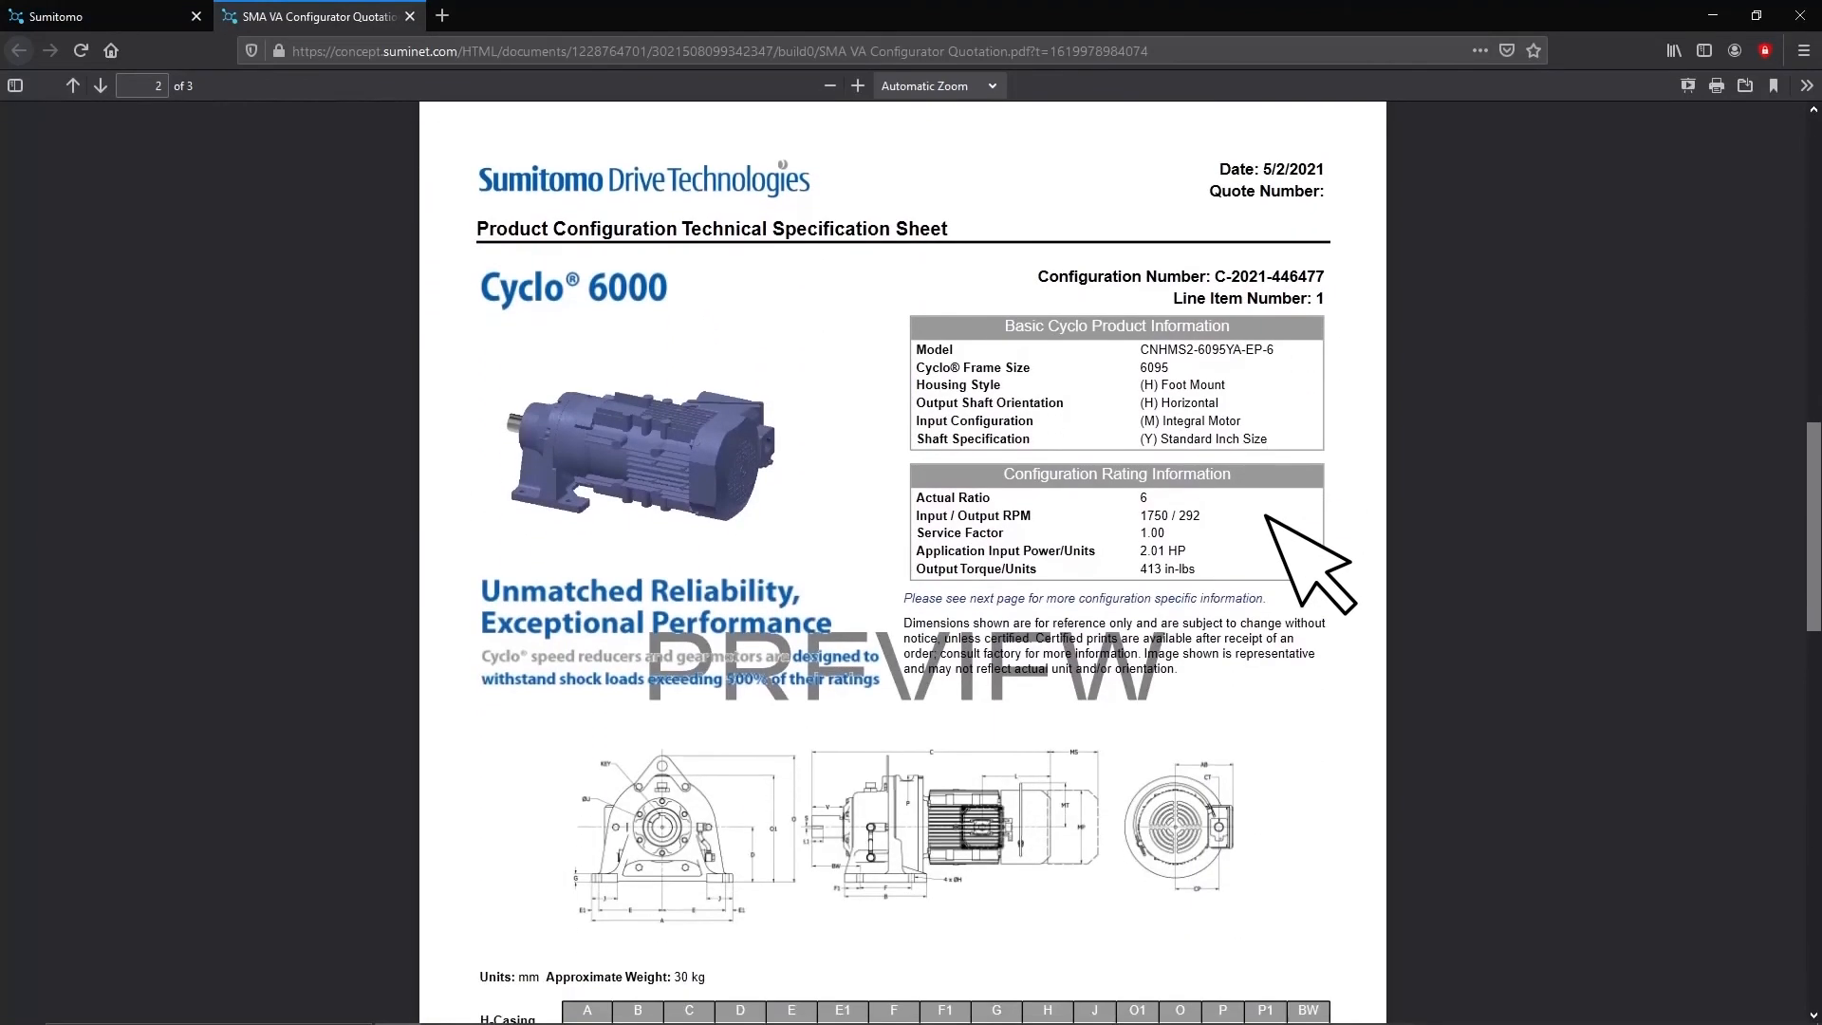
scroll(1260, 537, down, 15)
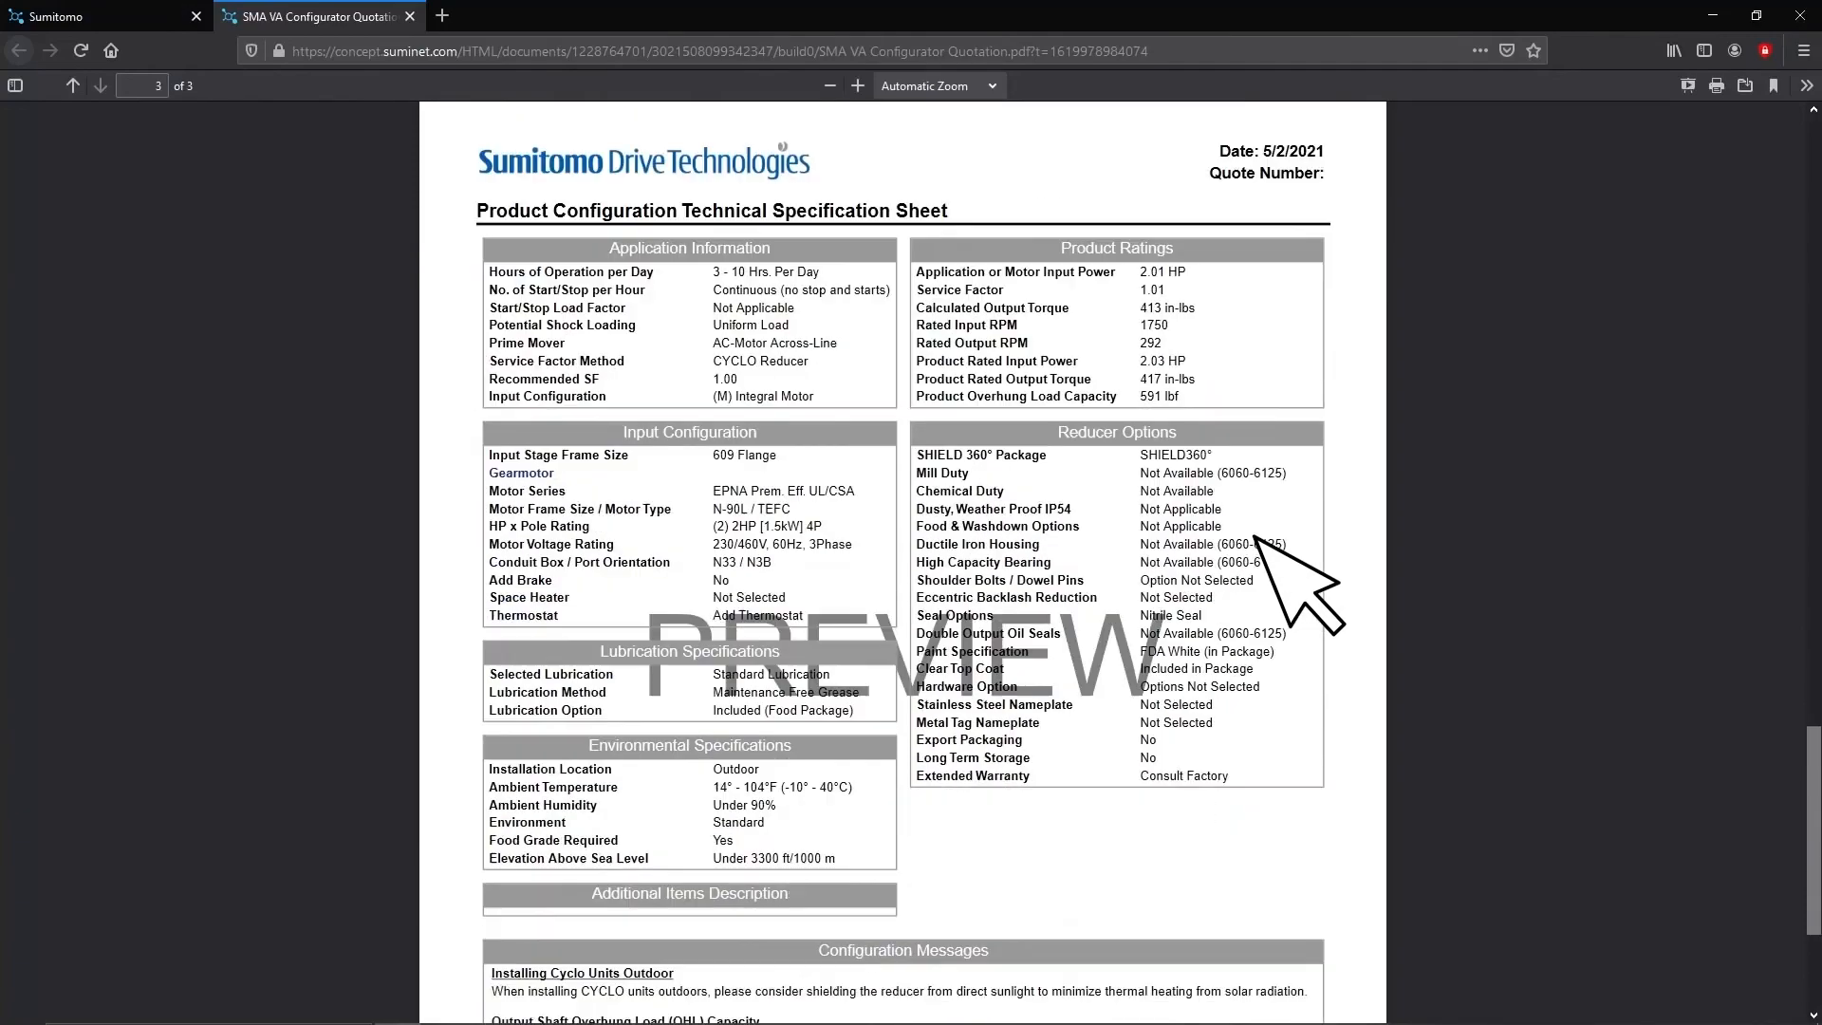
drag(1811, 839, 1811, 159)
click(410, 16)
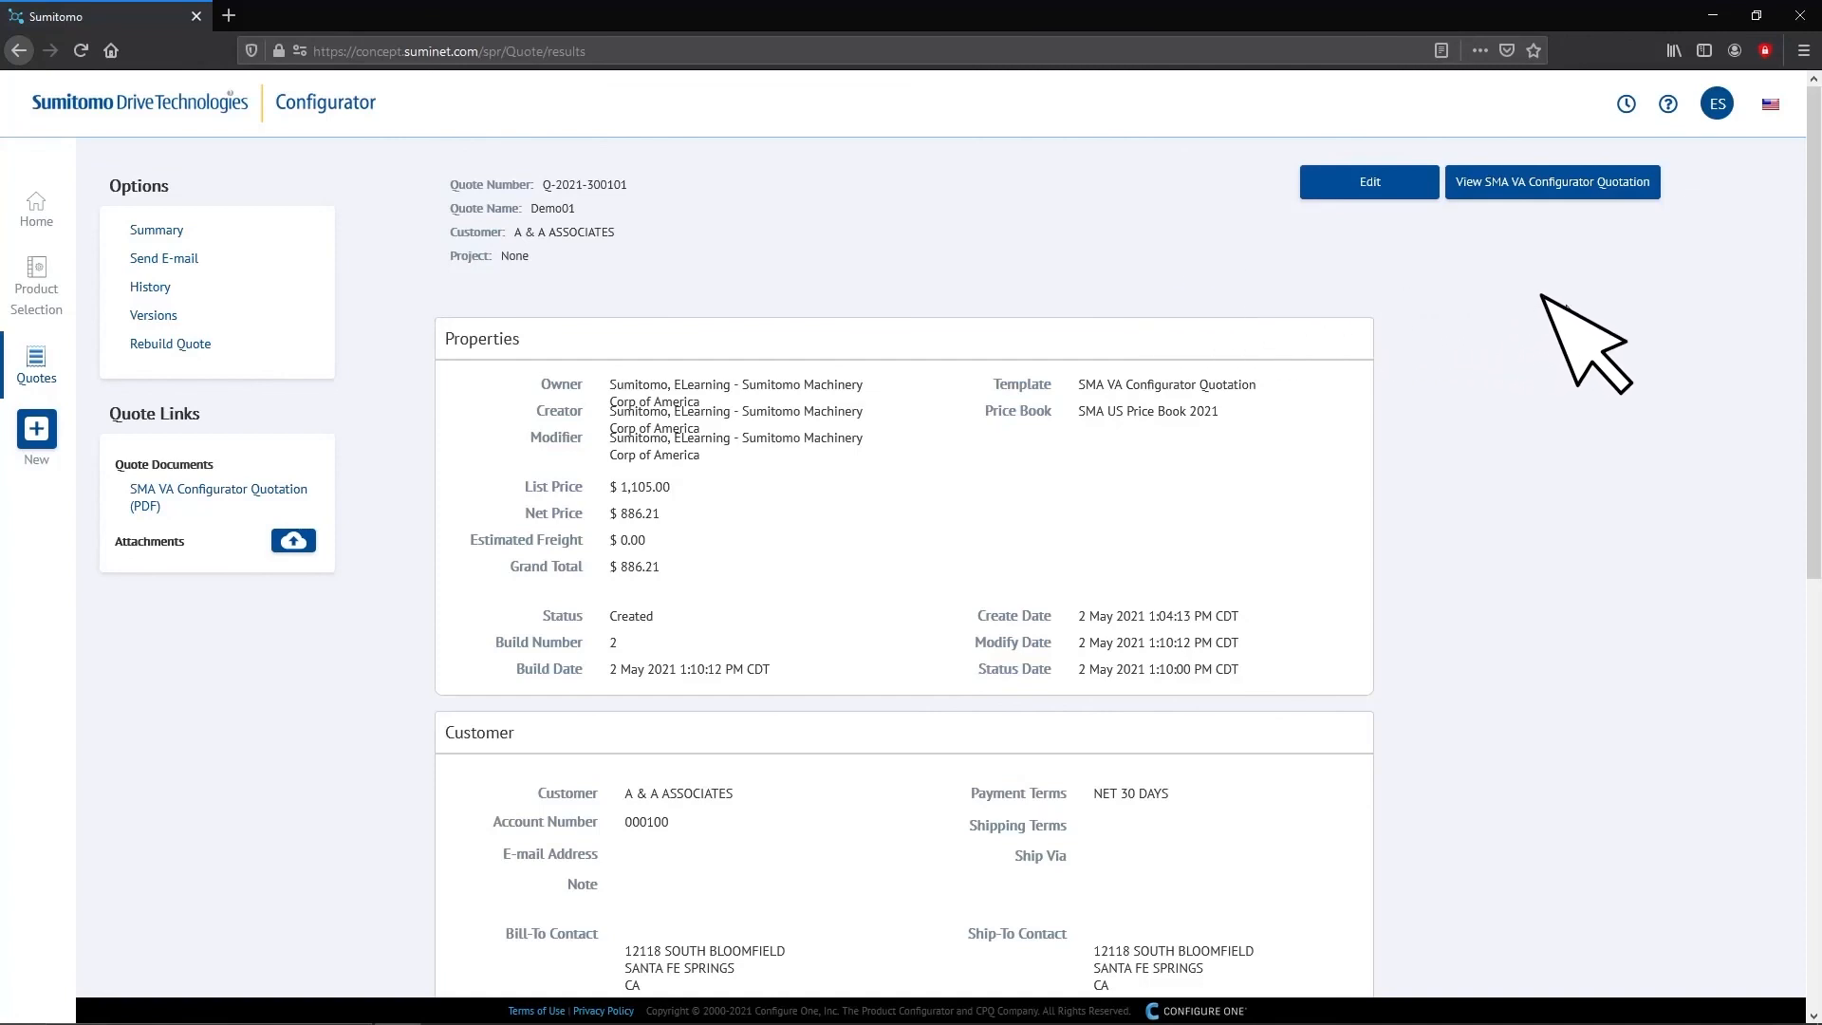
View the built SMA VA Configurator Quotation document and read through its quotation and technical specification pages.
click(1568, 176)
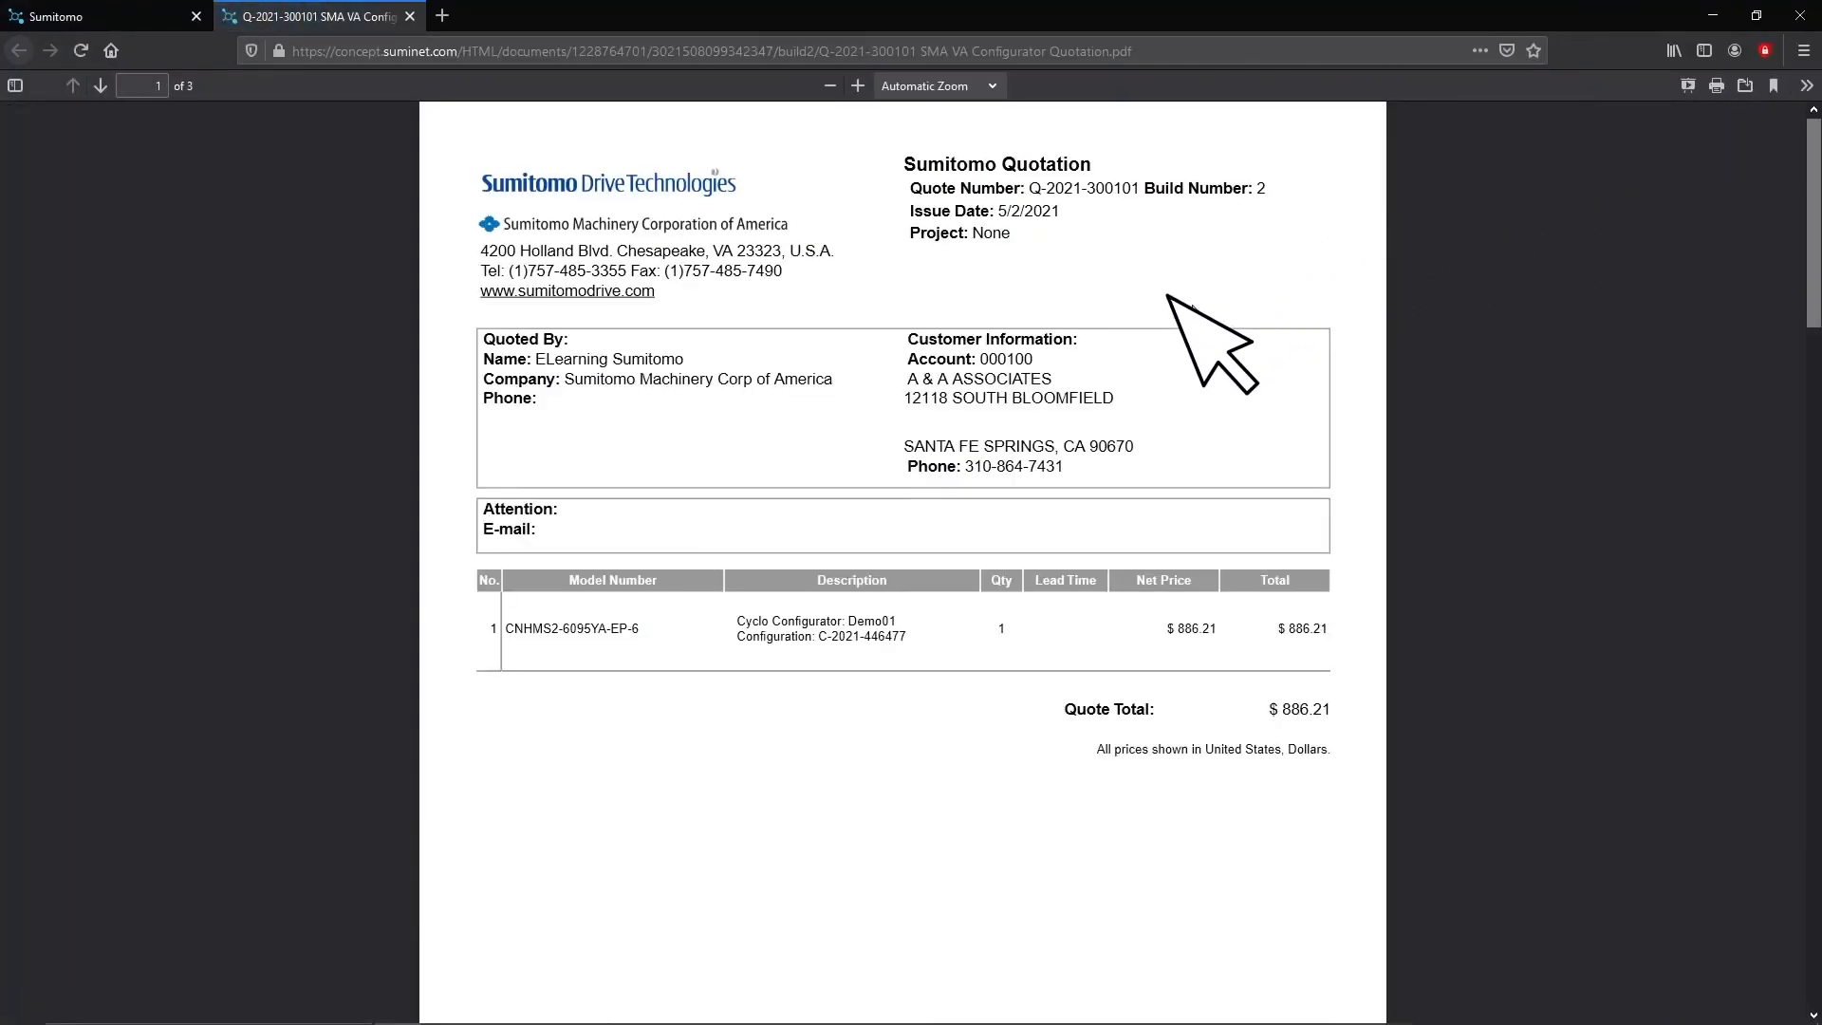
scroll(1160, 295, down, 1)
scroll(1160, 295, down, 6)
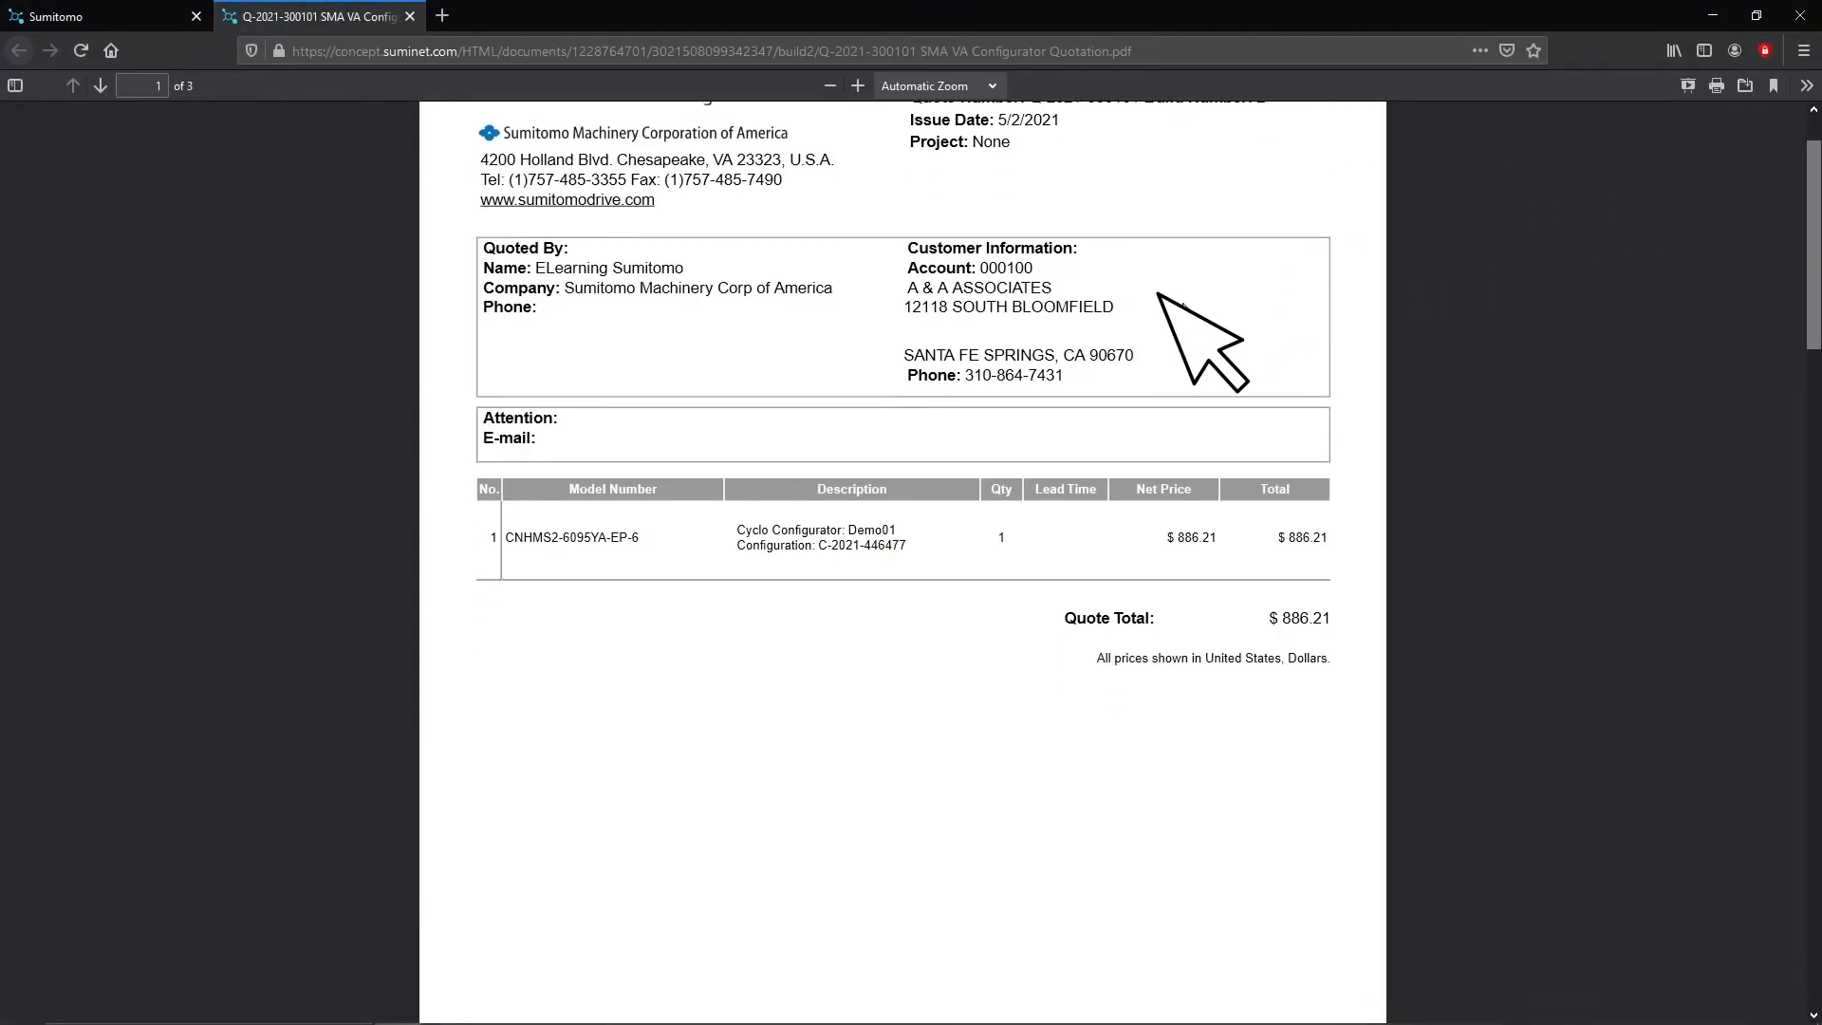
scroll(1138, 308, down, 11)
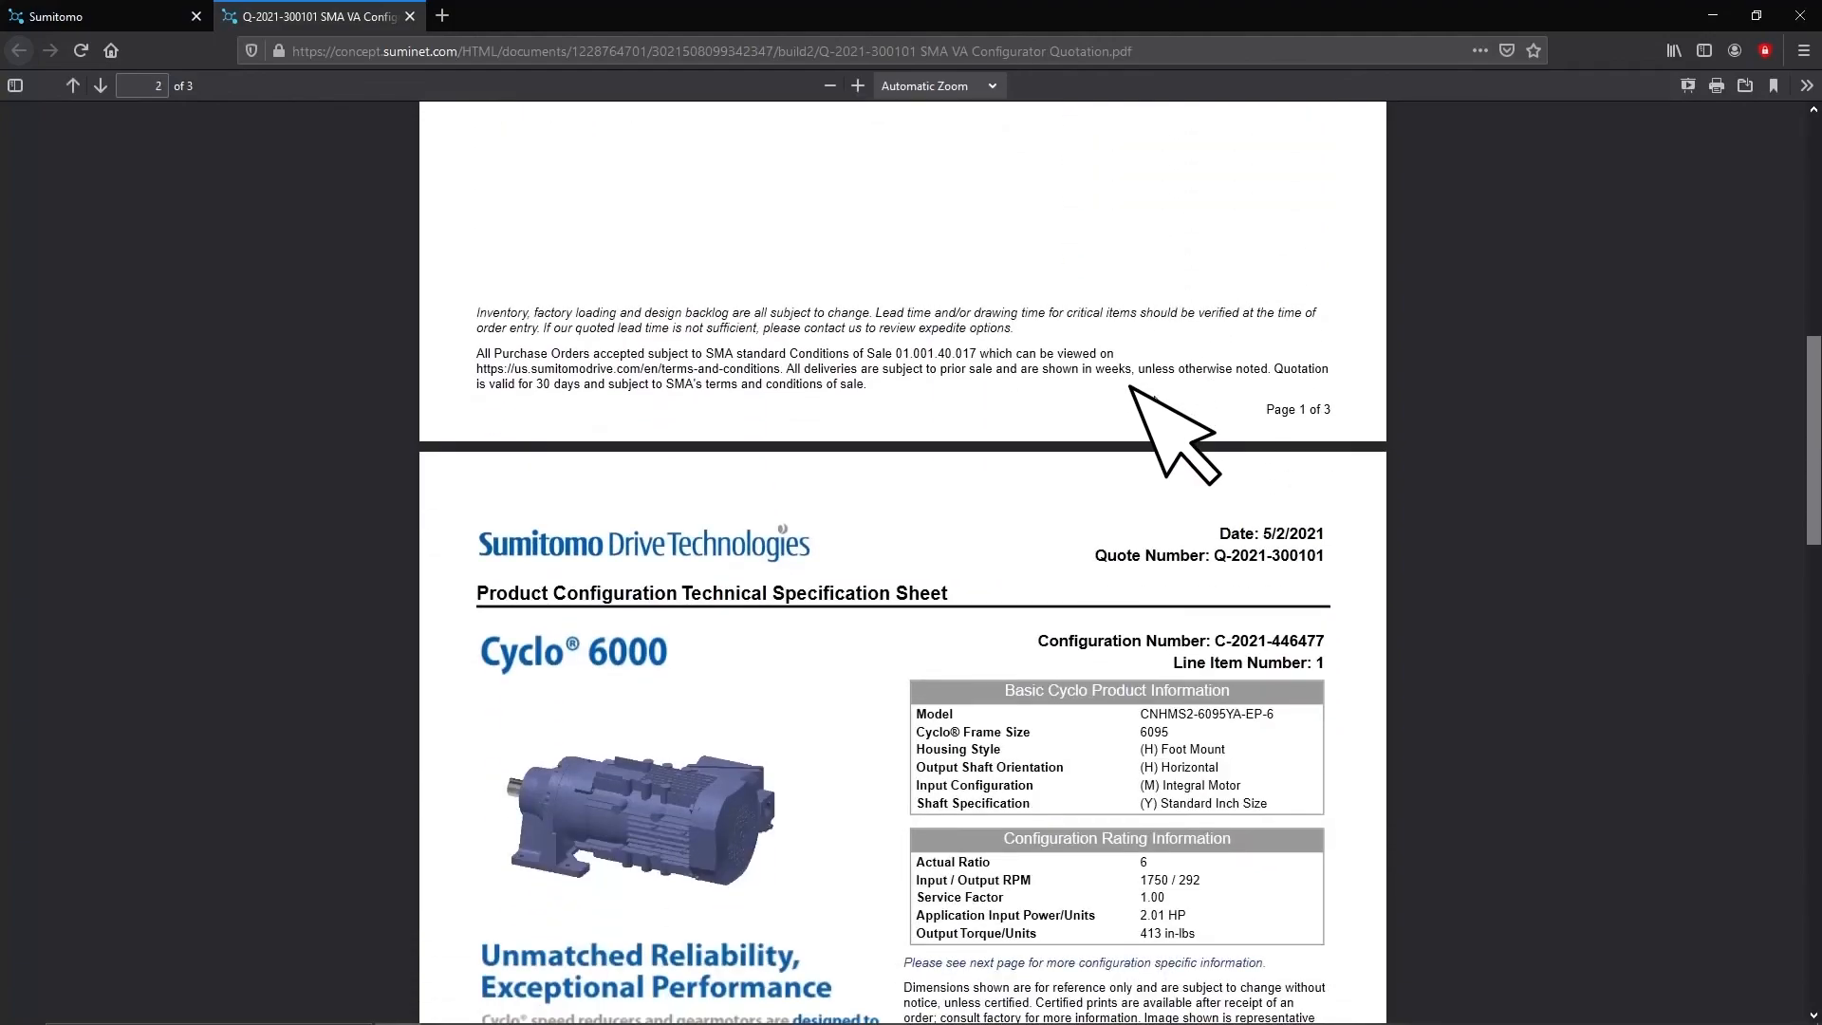
scroll(1133, 385, down, 3)
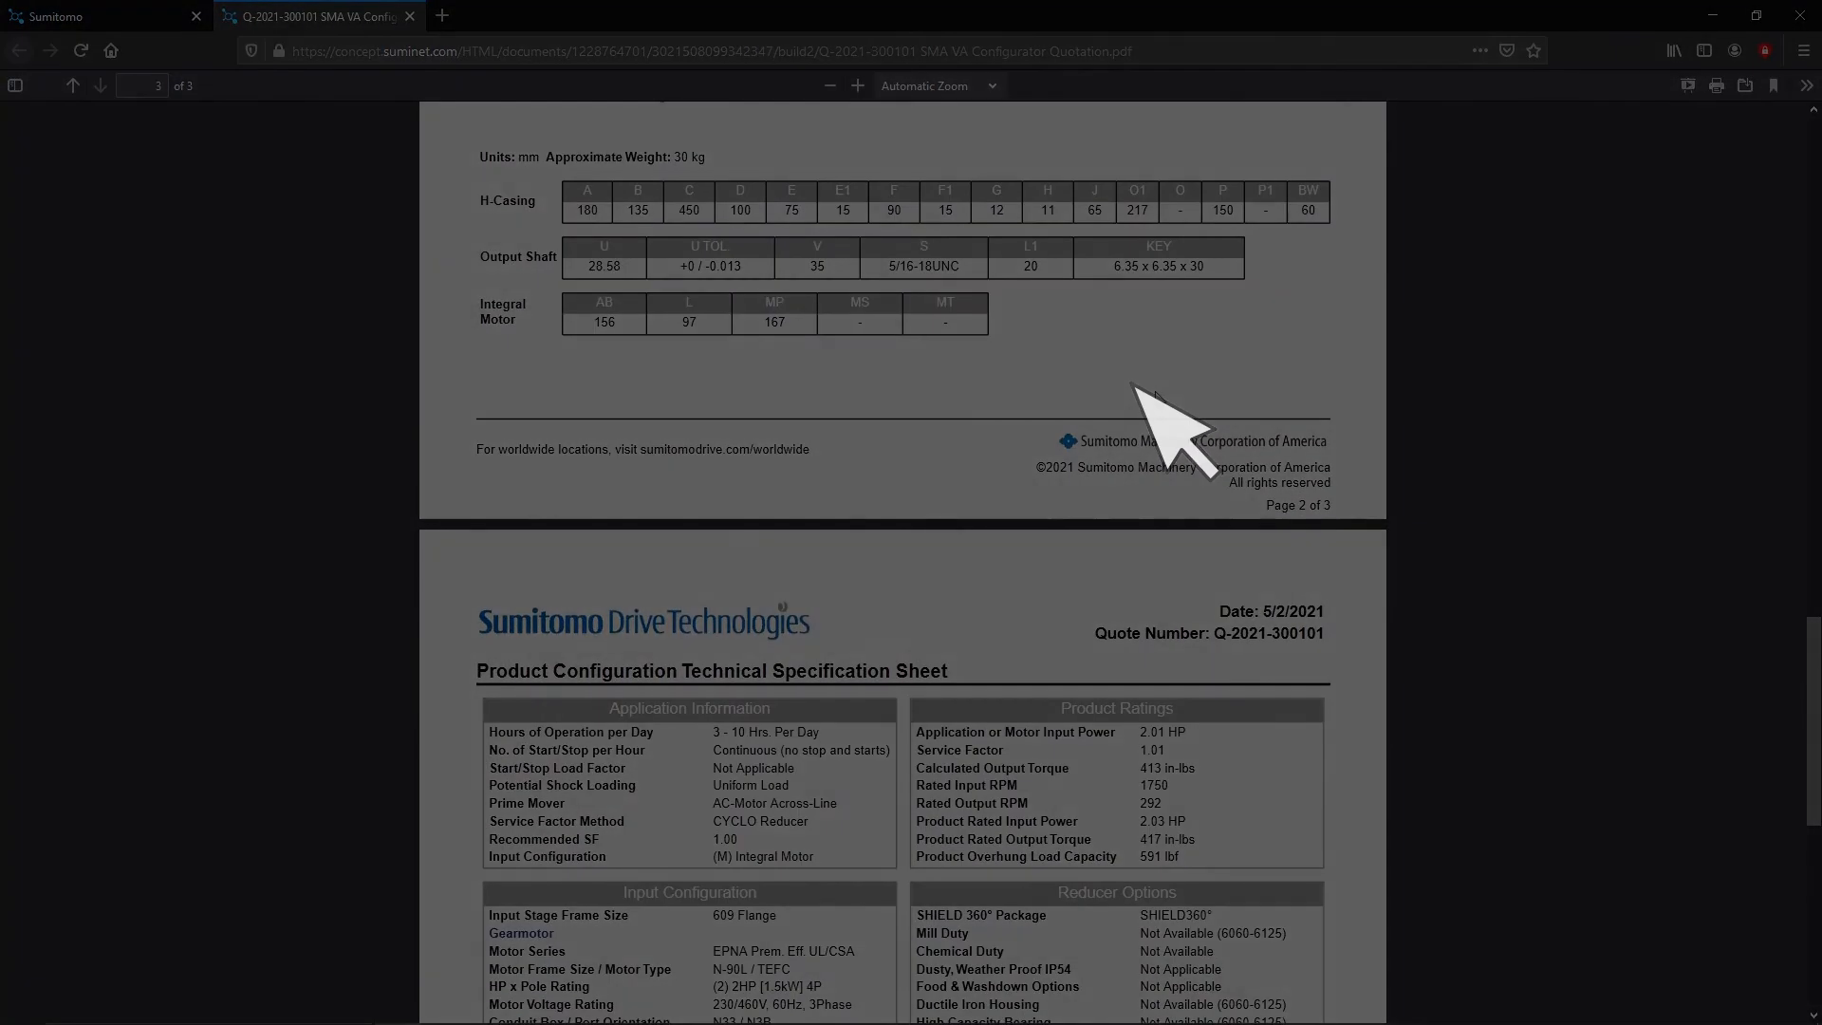